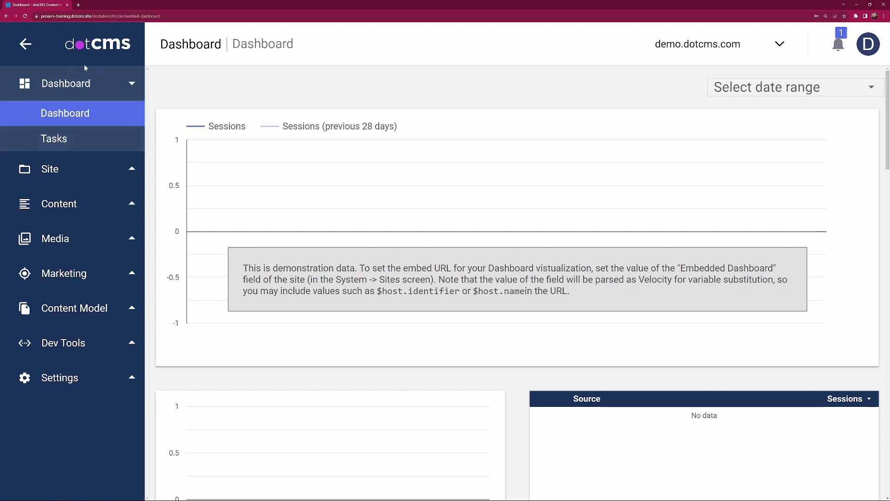
# Step: Open the Site Browser for demo.dotcms.com and collapse the main navigation to make room for the folder tree
pyautogui.click(91, 171)
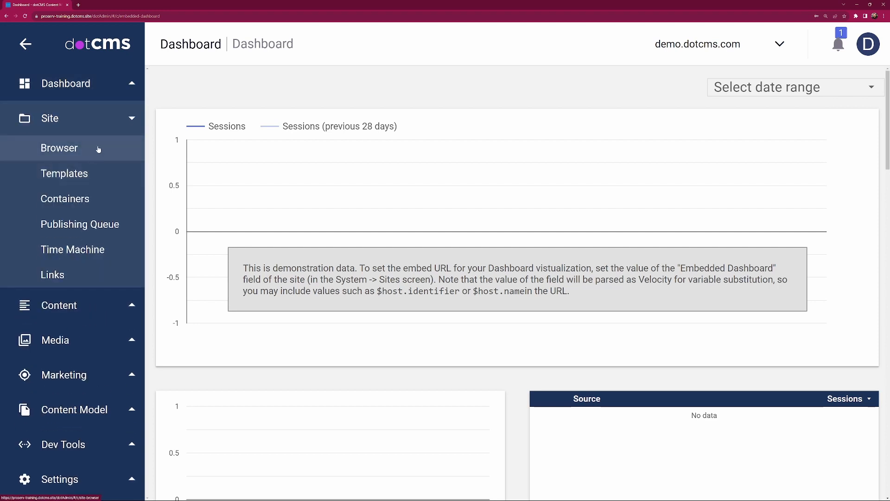
pyautogui.click(68, 148)
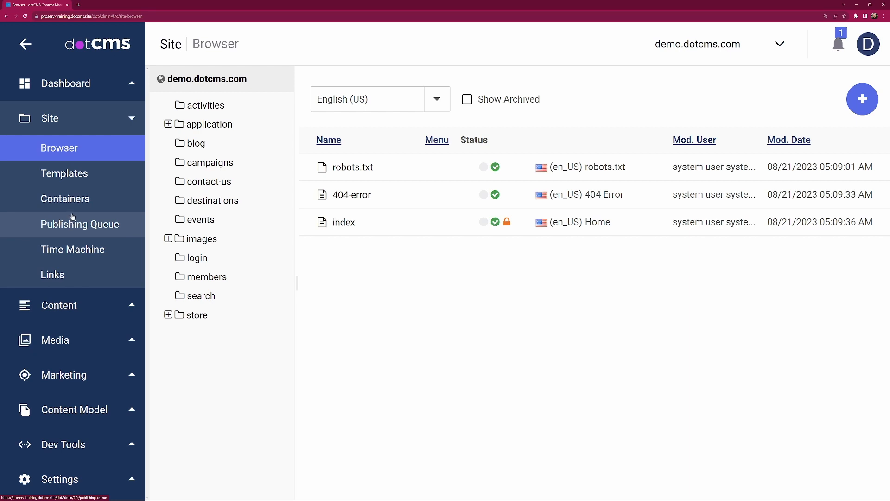
pyautogui.click(24, 44)
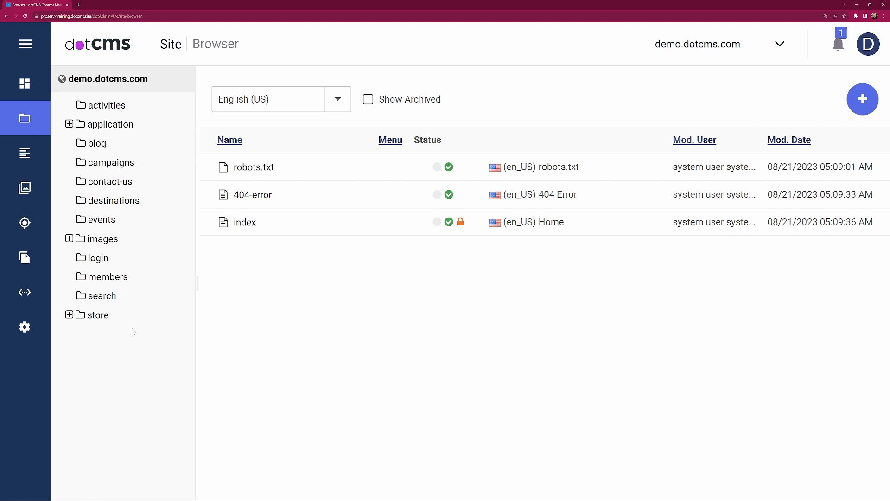
# Step: Look through the activities folder and the application/containers/banner folder, and return to the demo.dotcms.com root
pyautogui.click(105, 106)
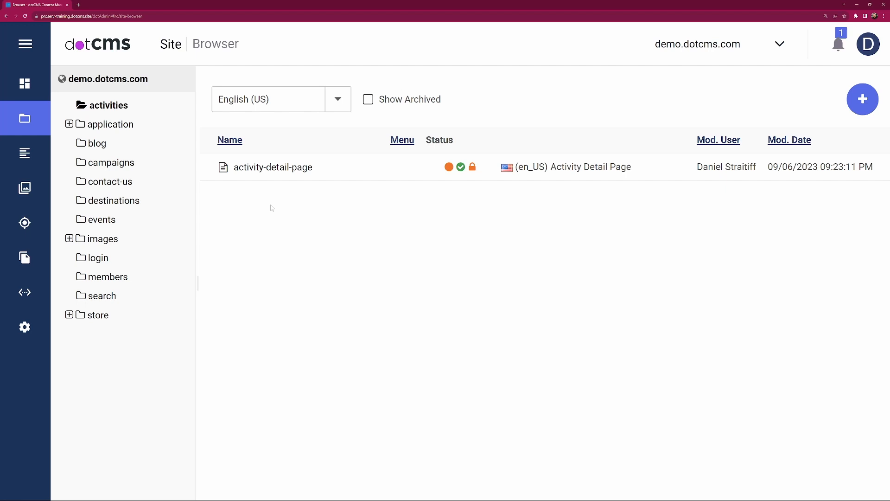
pyautogui.click(69, 124)
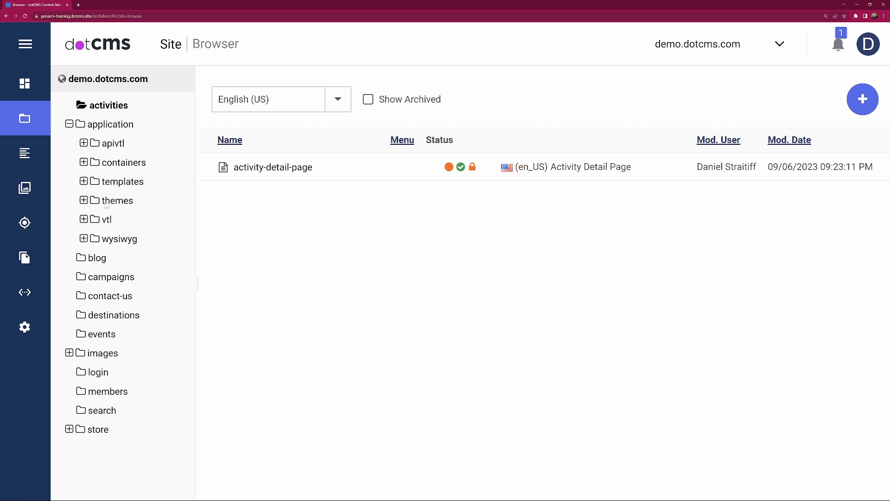
pyautogui.click(82, 163)
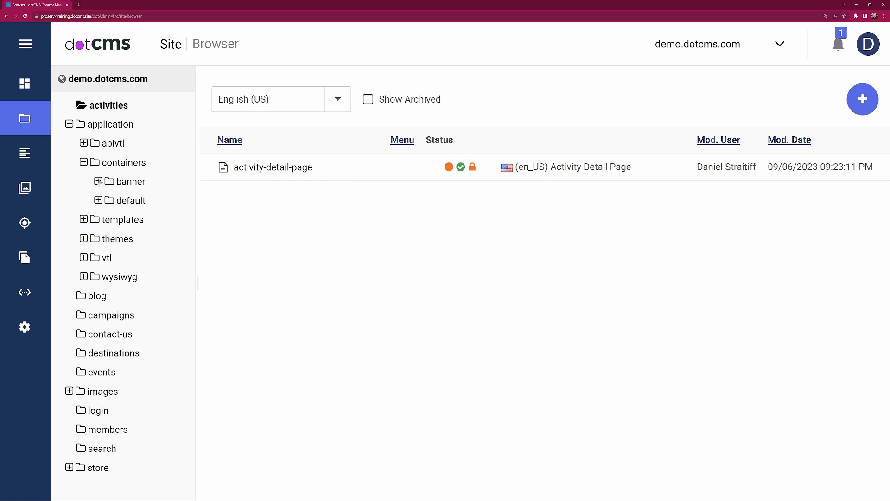
pyautogui.click(139, 182)
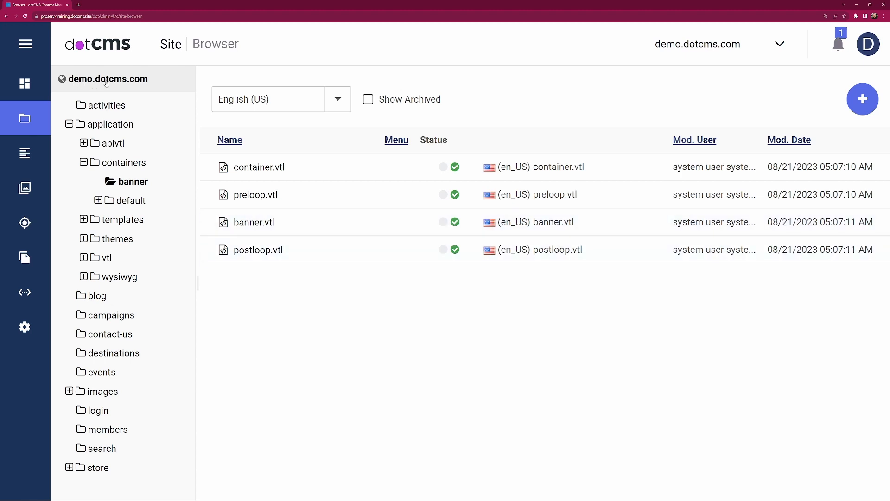
pyautogui.click(131, 81)
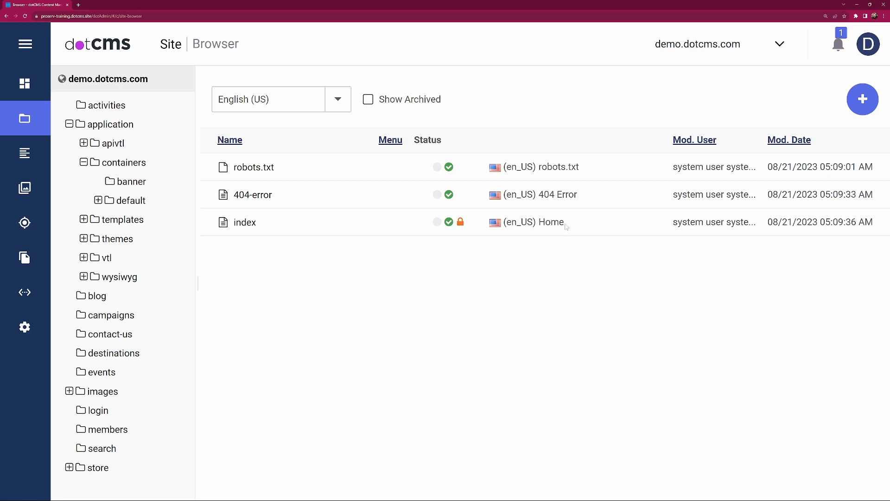
# Step: View the root index page in its edit and live modes, and return to the Site Browser
pyautogui.click(244, 222)
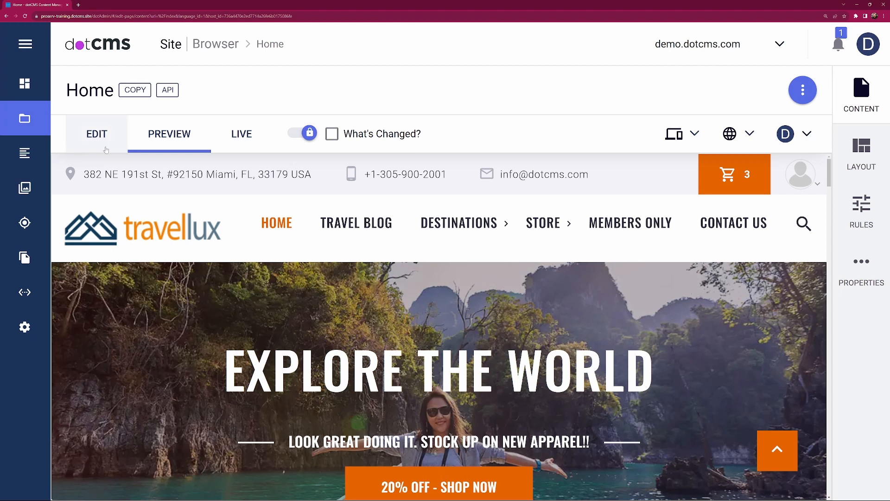
pyautogui.click(105, 140)
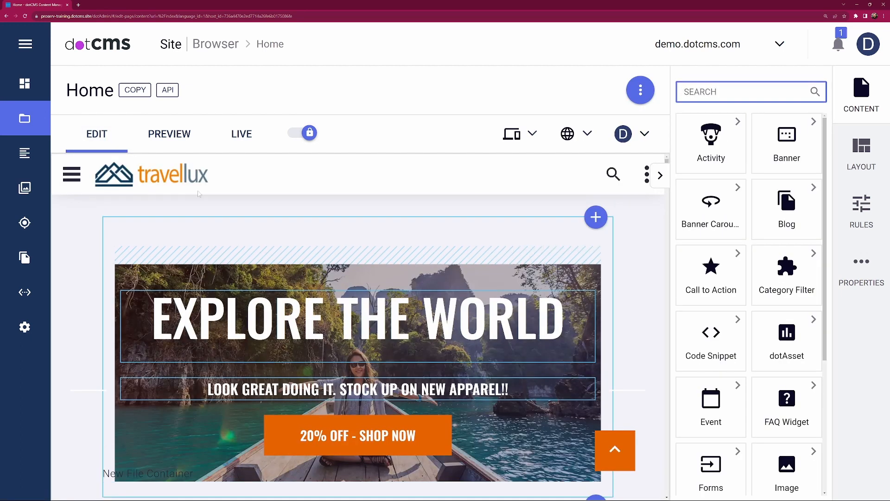
pyautogui.click(246, 138)
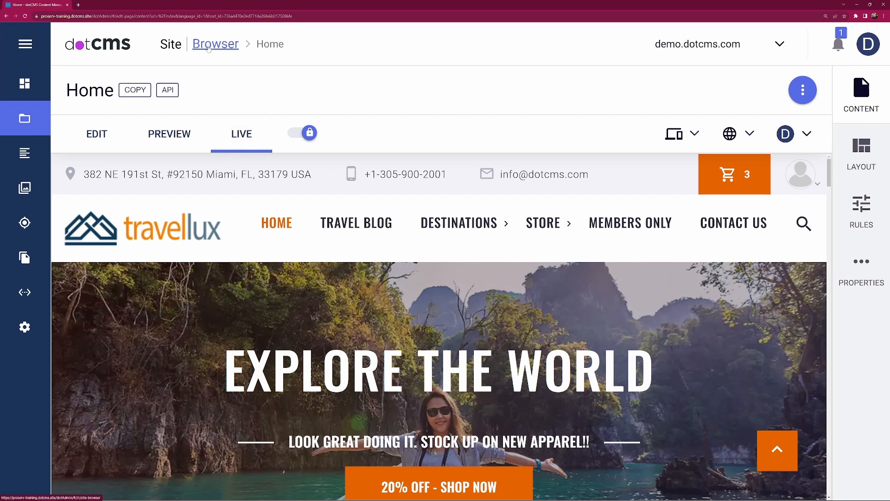
pyautogui.click(223, 48)
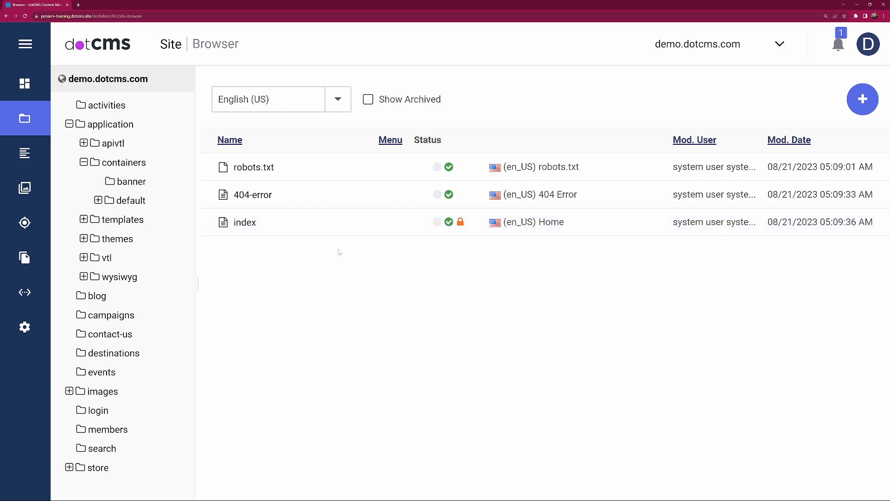
# Step: Review the actions available for the index page without applying any, and collapse the application folder
pyautogui.rightClick(246, 223)
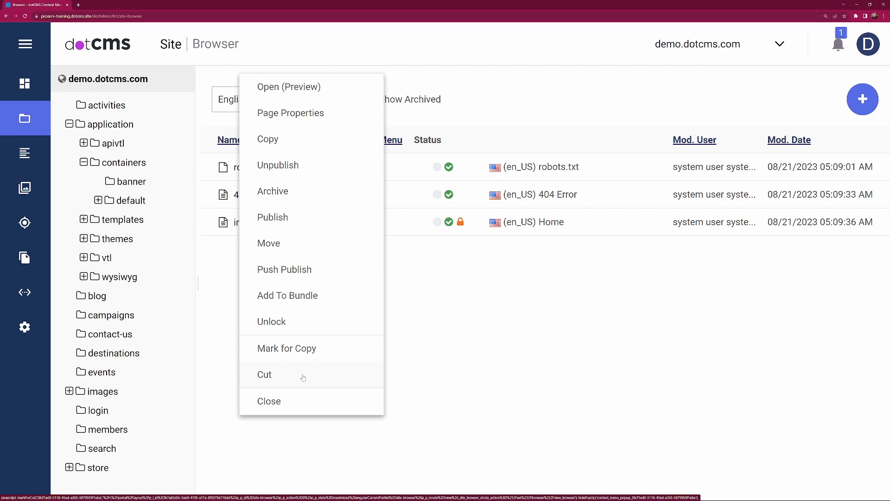
pyautogui.click(293, 403)
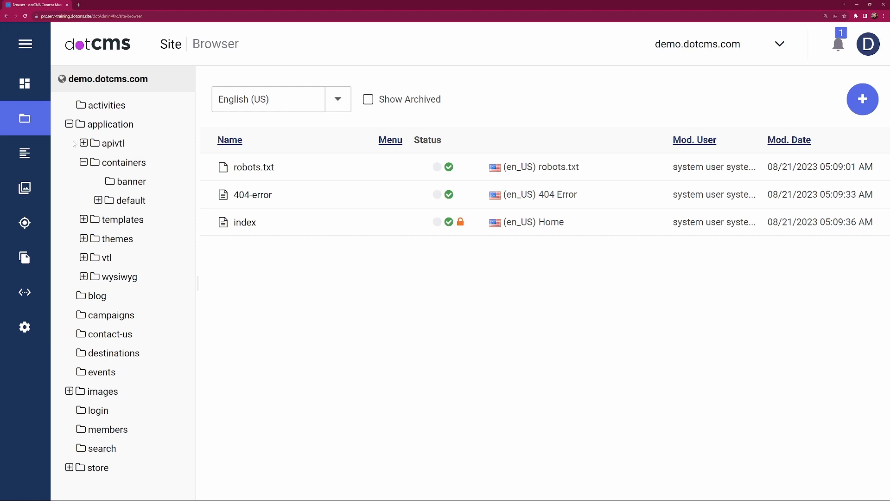
pyautogui.click(69, 125)
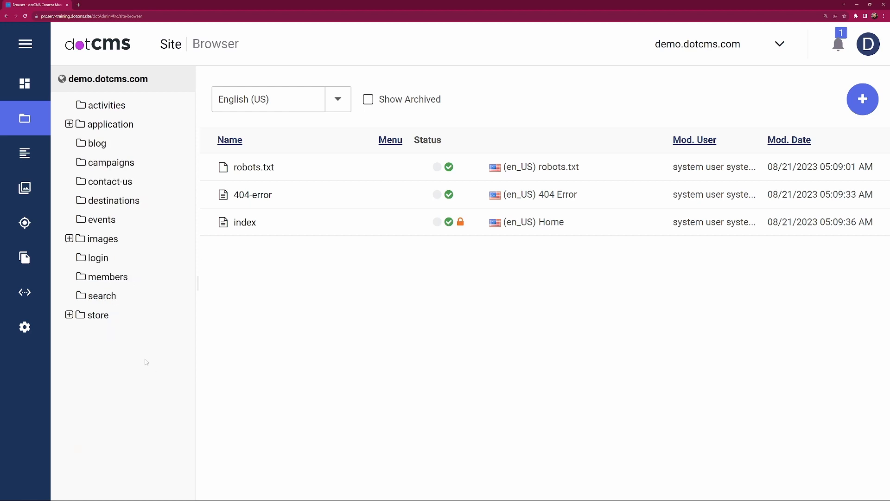
# Step: Start a new folder at the root of demo.dotcms.com and title it Training
pyautogui.rightClick(107, 81)
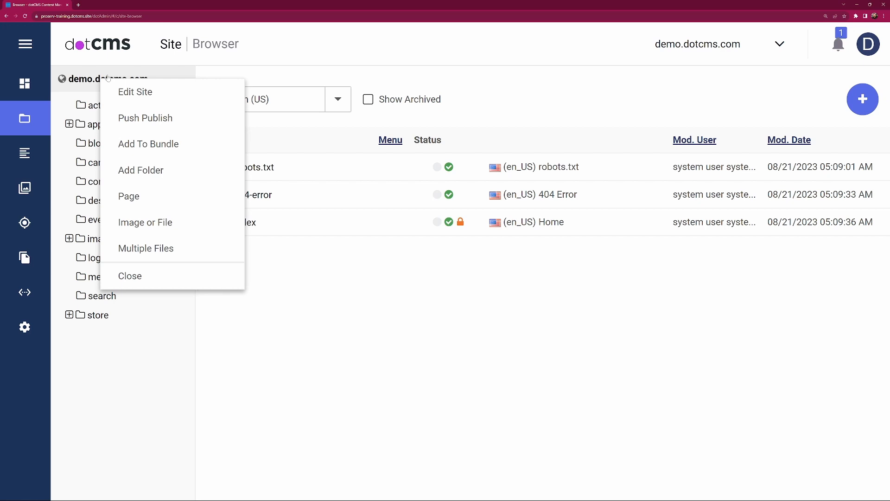
pyautogui.click(144, 171)
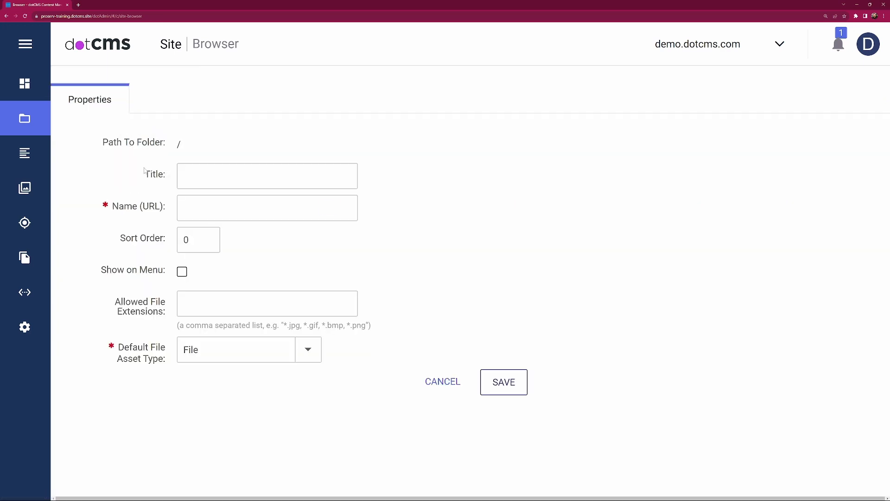
pyautogui.click(196, 179)
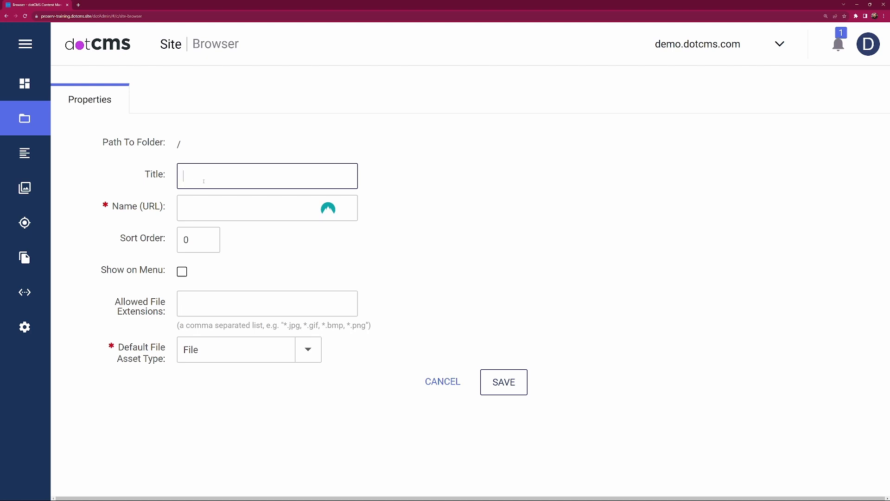
pyautogui.write('Training')
pyautogui.click(276, 238)
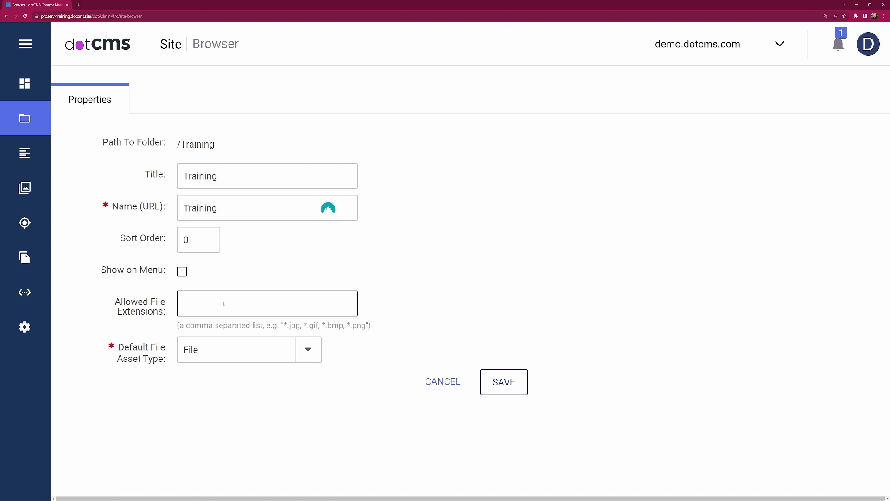
# Step: Try limiting the folder's allowed file extensions to *.jpg, *.gif, *.pdf, and clear the entry
pyautogui.write('*.jpg')
pyautogui.write(', *.gif, *.pdf')
pyautogui.moveTo(248, 304); pyautogui.dragTo(170, 300)
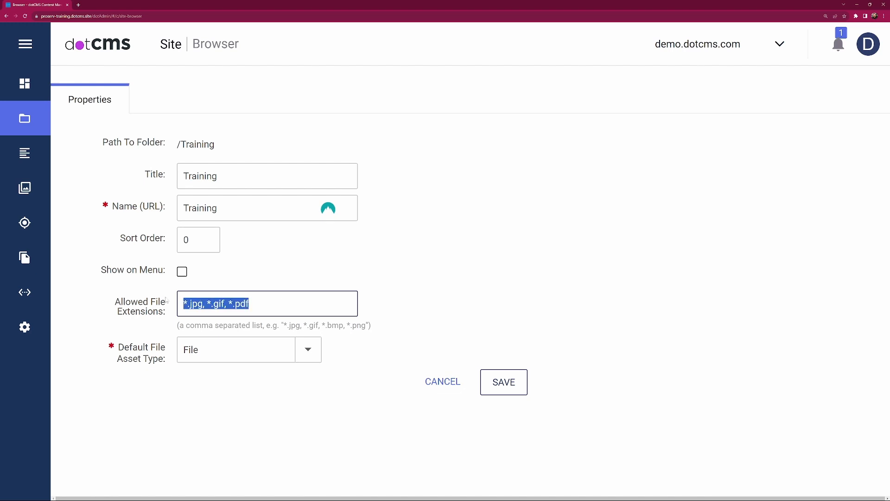
pyautogui.press('BackSpace')
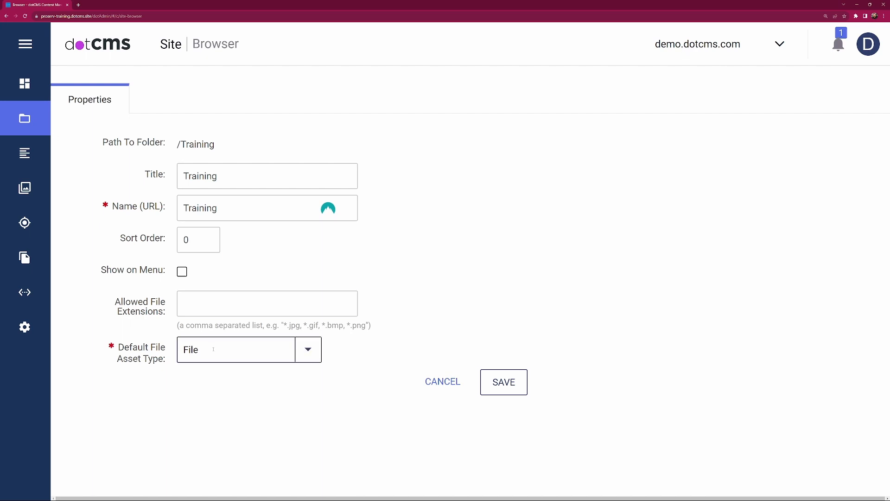
# Step: Check the default file asset type choices, keep File, and save the Training folder
pyautogui.click(302, 351)
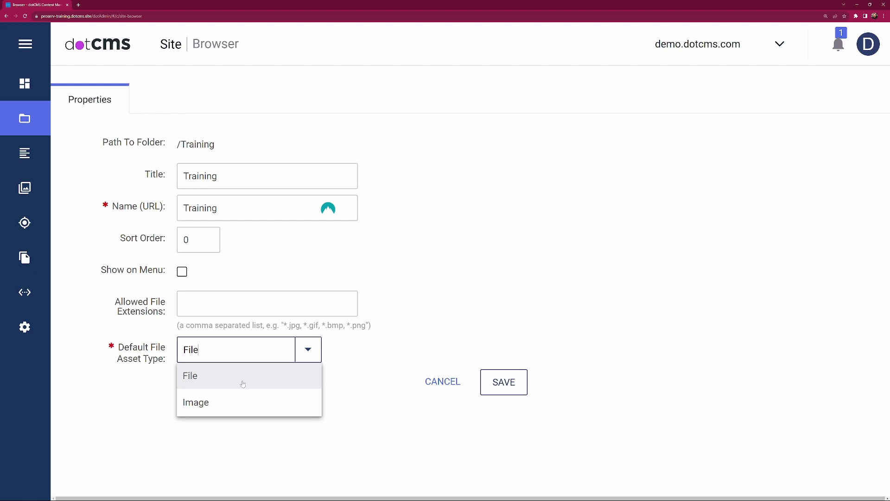
pyautogui.click(416, 413)
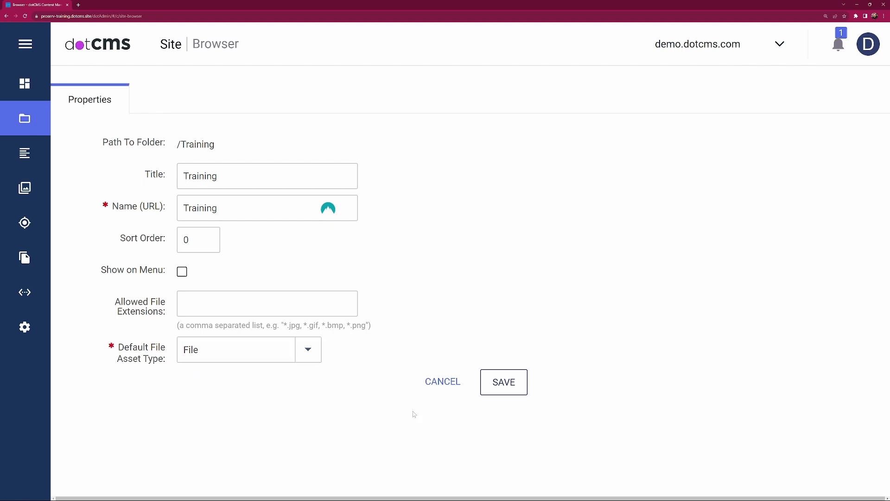
pyautogui.click(513, 383)
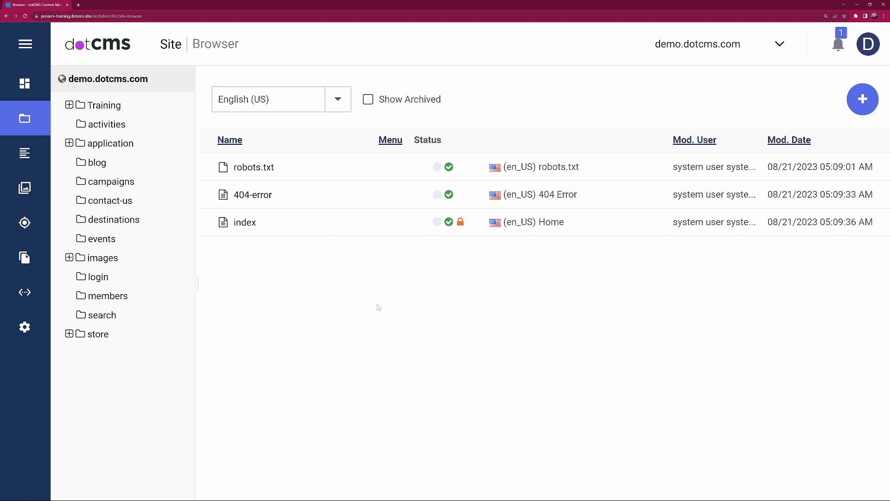
# Step: Open the Training folder and review which kinds of items can be added to it
pyautogui.click(73, 107)
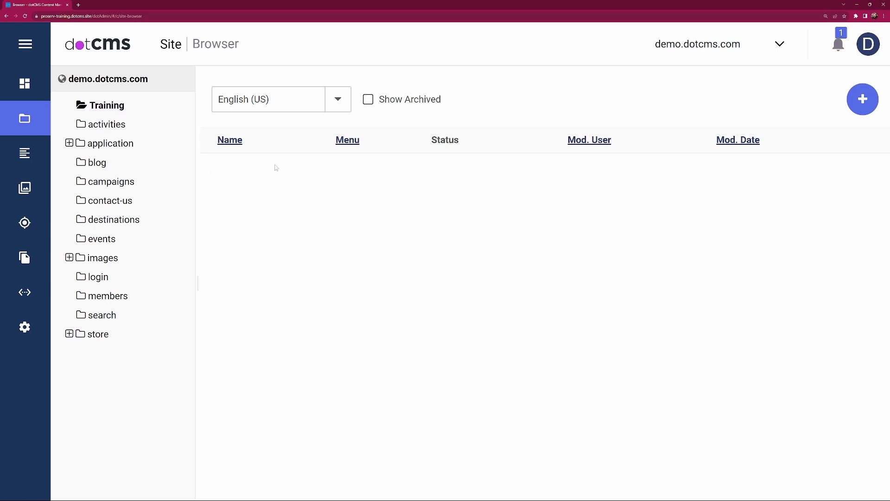
pyautogui.click(865, 98)
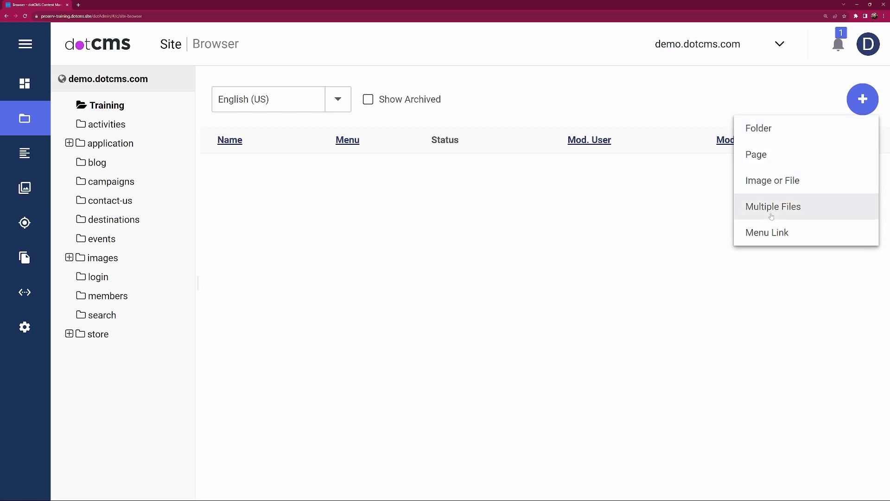
pyautogui.click(352, 272)
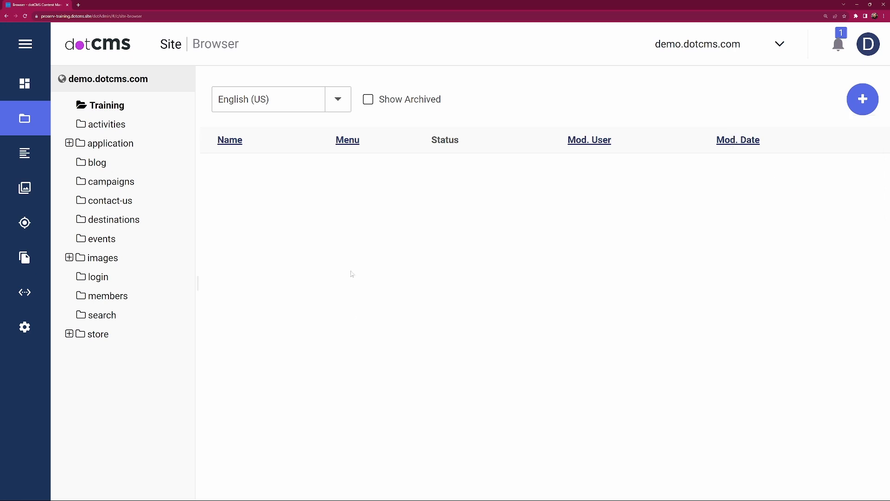
# Step: Start a new HTML page inside the Training folder, using the Page type
pyautogui.rightClick(114, 107)
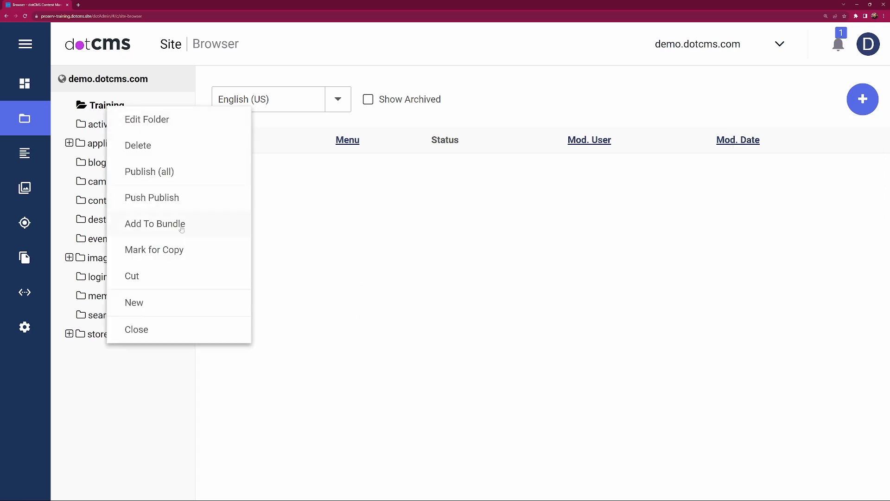
pyautogui.moveTo(183, 303)
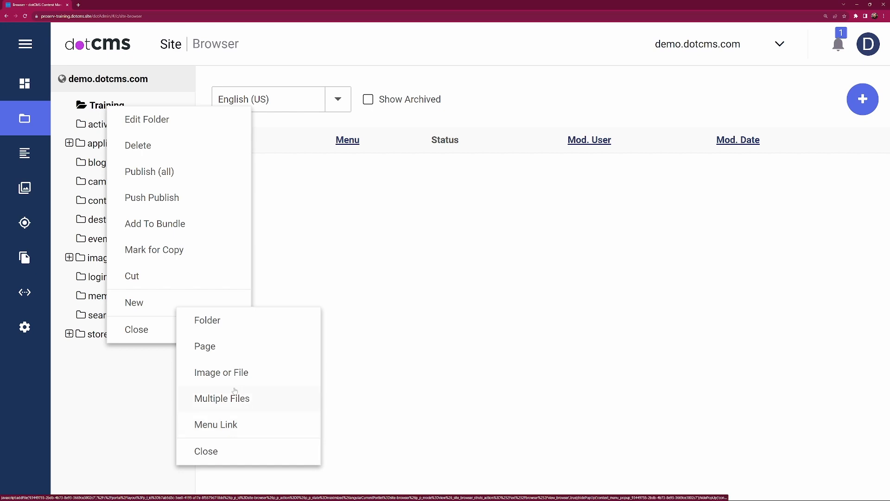
pyautogui.click(221, 352)
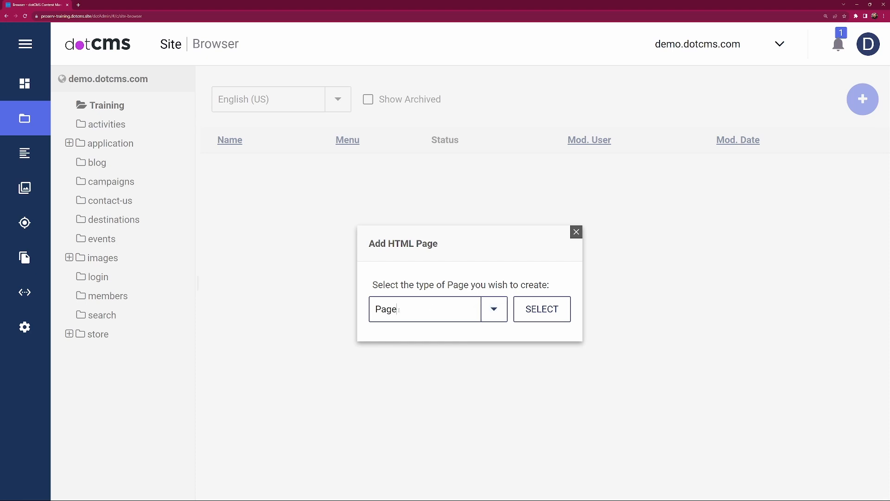
pyautogui.click(492, 311)
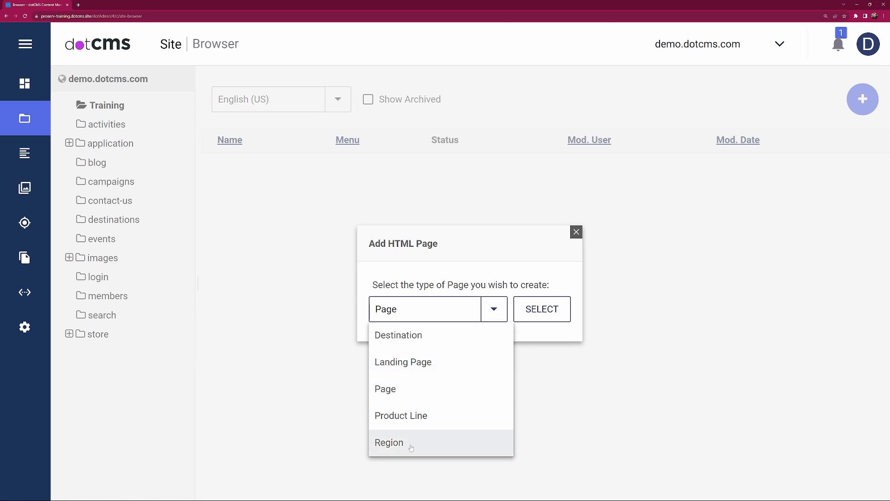
pyautogui.click(499, 271)
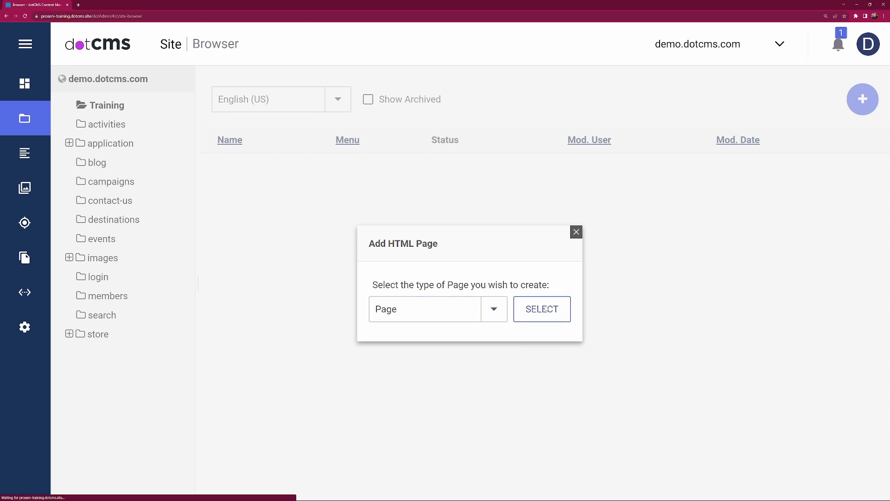
pyautogui.click(545, 309)
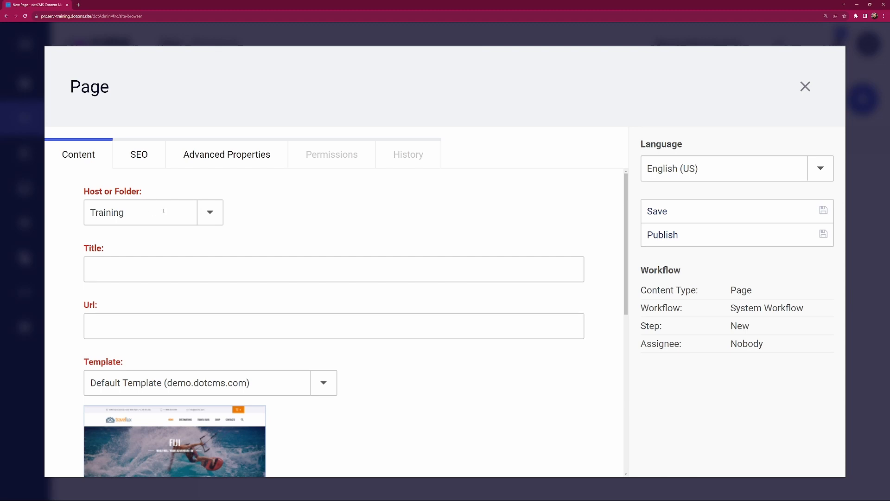
# Step: Check the demo.dotcms.com folders offered as the page's location and keep Training
pyautogui.click(210, 221)
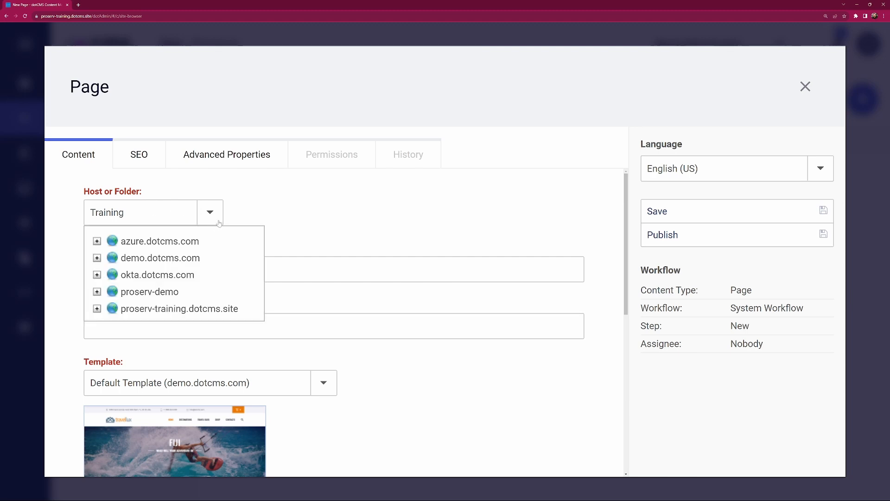
pyautogui.click(97, 258)
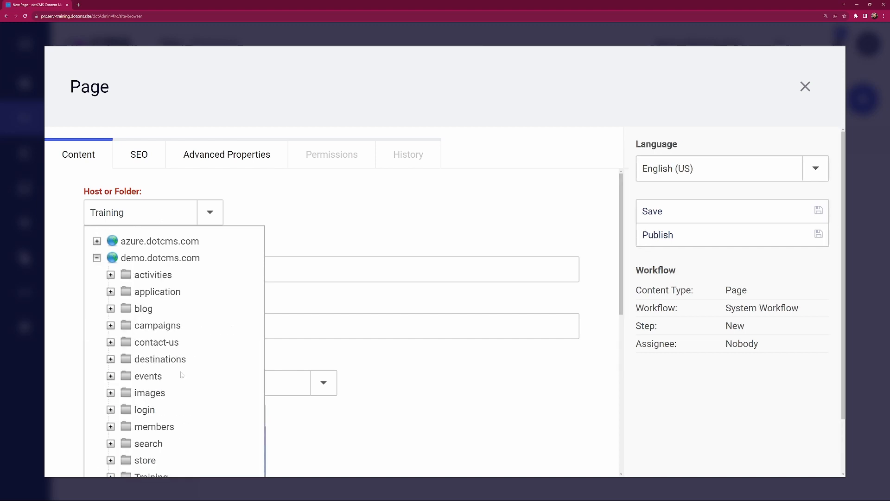
pyautogui.click(96, 258)
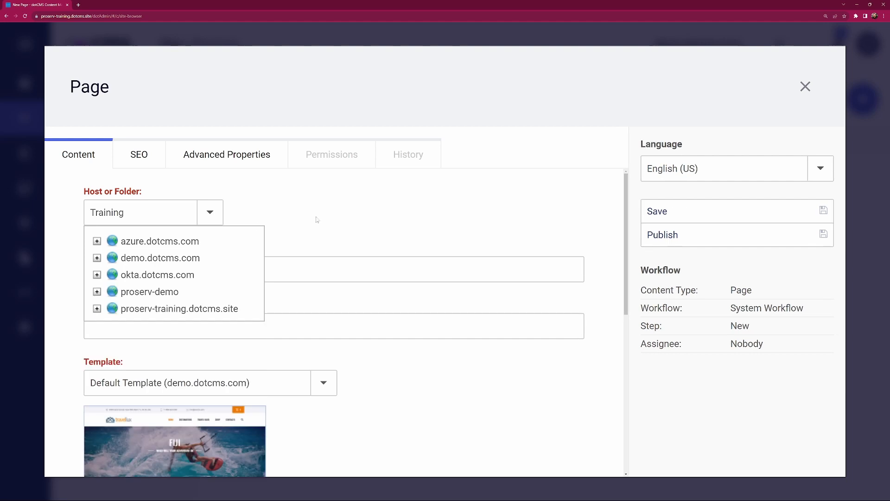
pyautogui.click(202, 214)
# Step: Title the new page "training page"
pyautogui.click(237, 270)
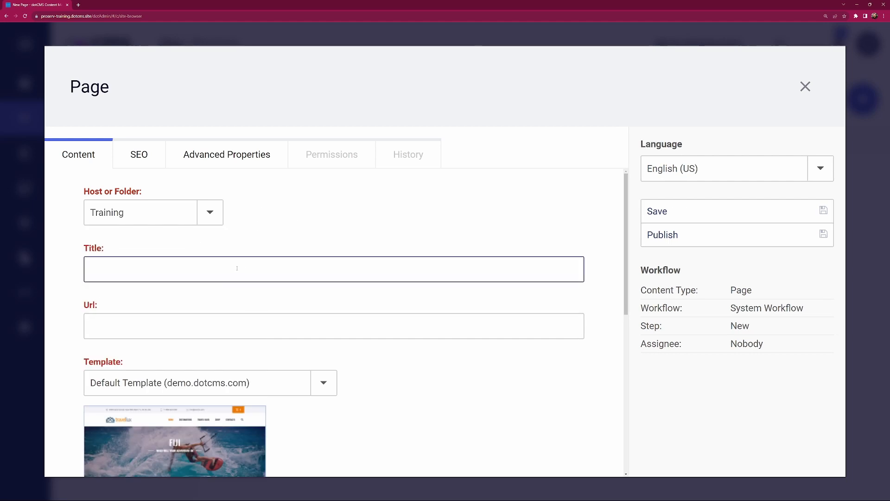
pyautogui.write('training page')
pyautogui.click(259, 296)
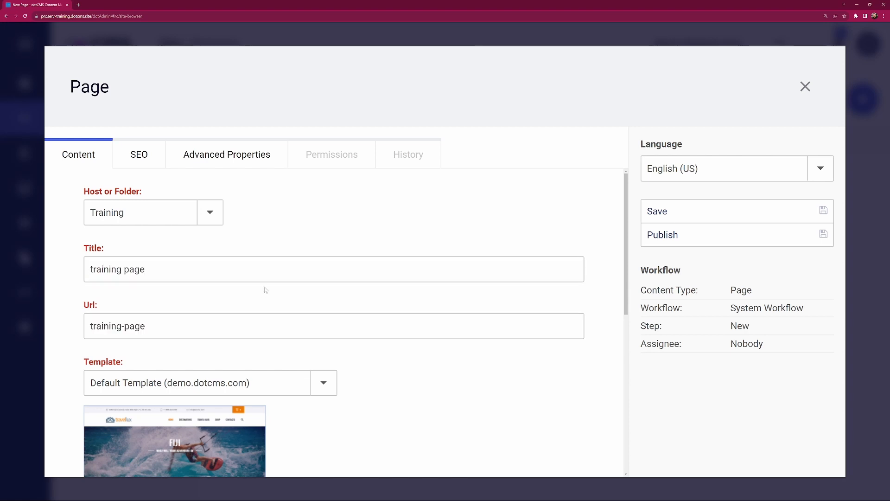
# Step: Replace the page's suggested URL with "index"
pyautogui.click(172, 324)
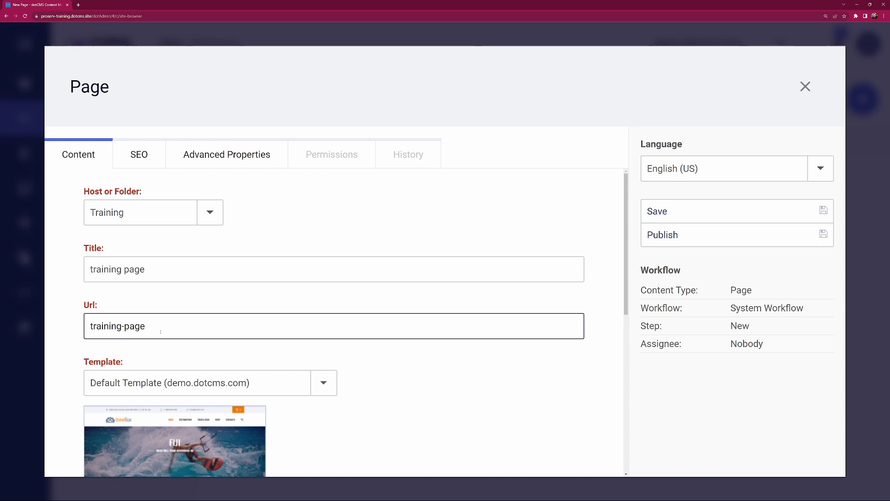
pyautogui.moveTo(161, 326); pyautogui.dragTo(79, 327)
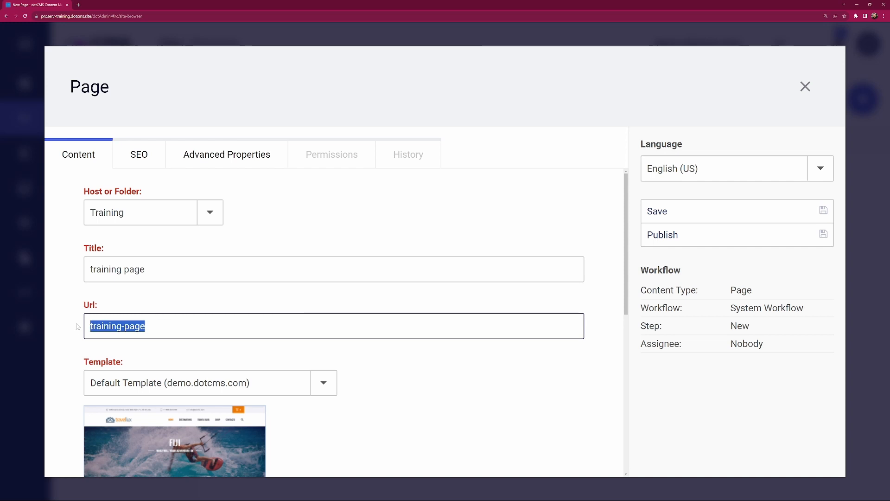
pyautogui.press('BackSpace')
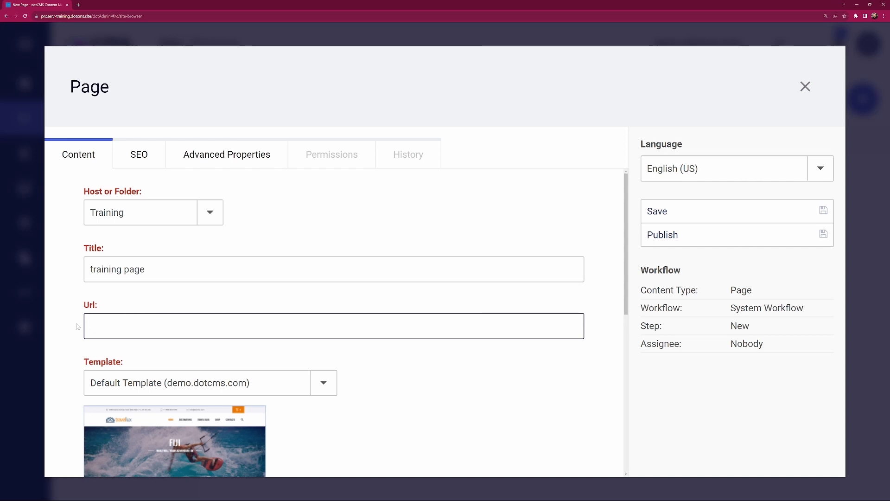
pyautogui.write('index')
pyautogui.click(78, 321)
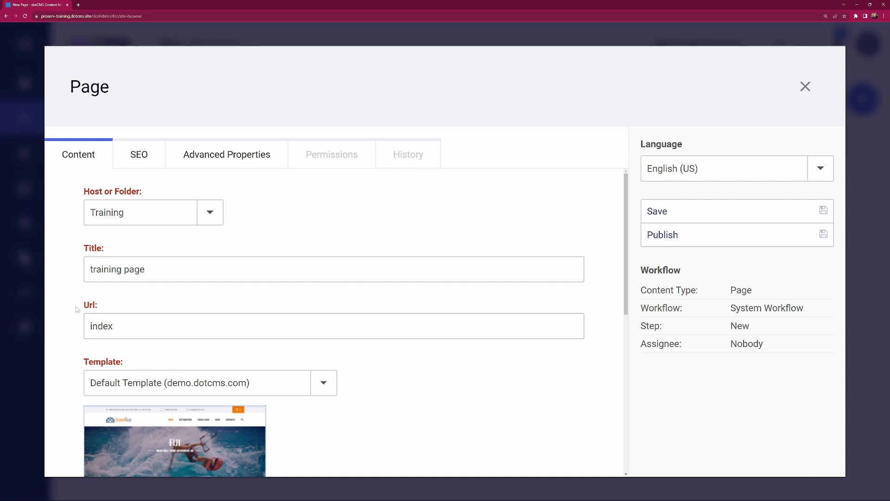
# Step: Look through the available page templates and choose Default Template from demo.dotcms.com
pyautogui.scroll(-2, 77, 309)
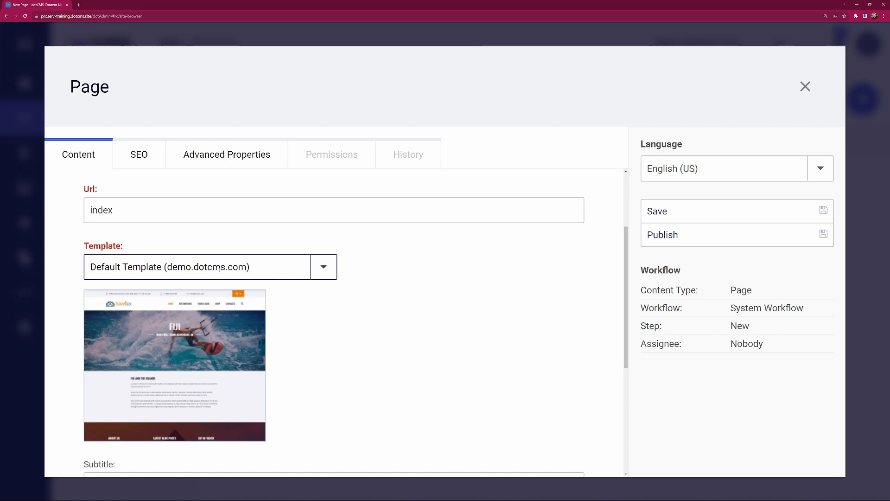
pyautogui.click(329, 270)
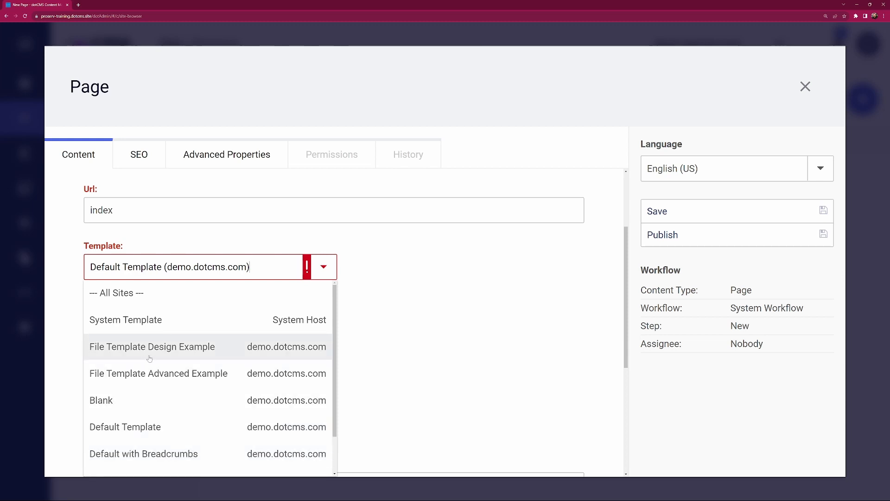
pyautogui.scroll(-1, 153, 423)
pyautogui.scroll(-1, 152, 423)
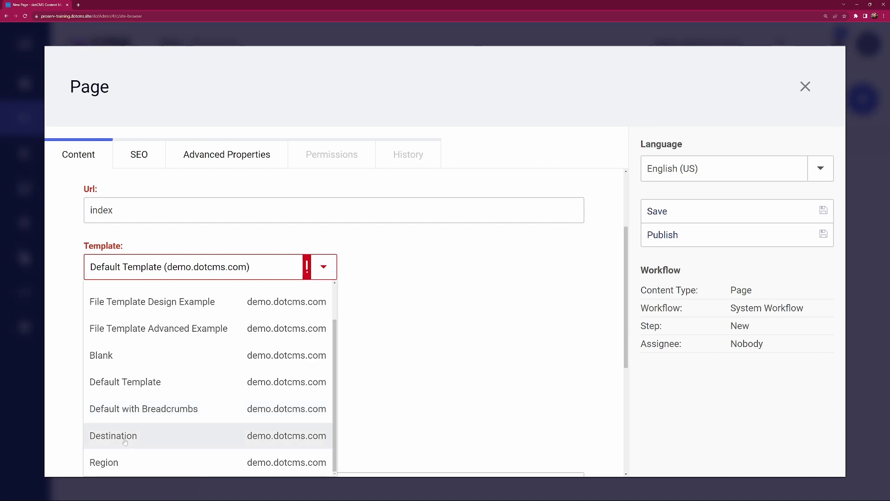
pyautogui.scroll(2, 155, 359)
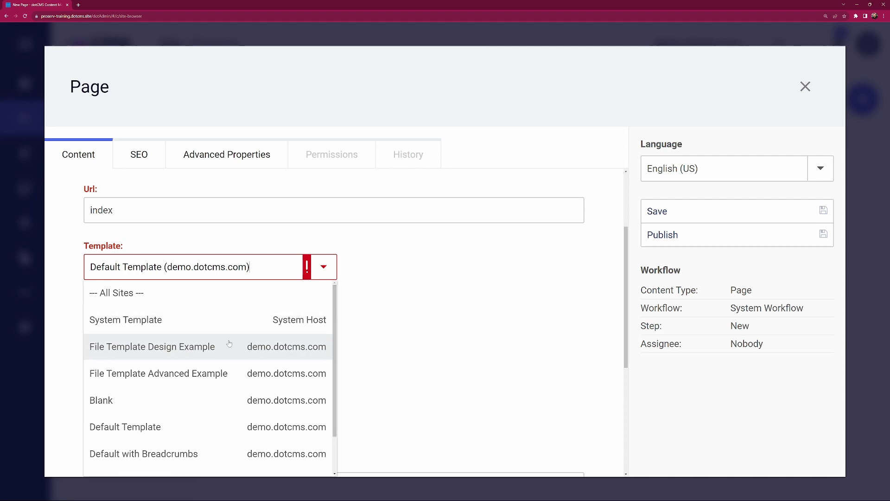
pyautogui.click(146, 432)
# Step: Review the page's remaining content fields, from subtitle and image to menu display and sort order
pyautogui.scroll(-1, 319, 332)
pyautogui.scroll(-4, 319, 332)
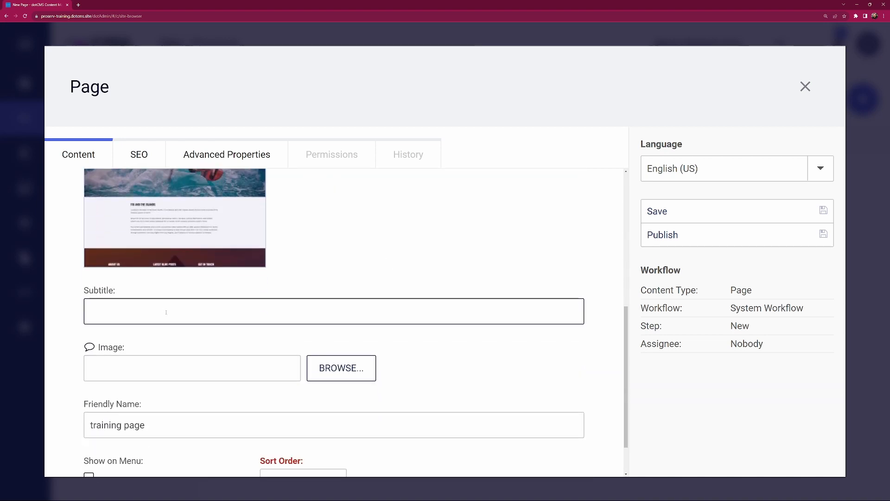
pyautogui.scroll(-1, 172, 316)
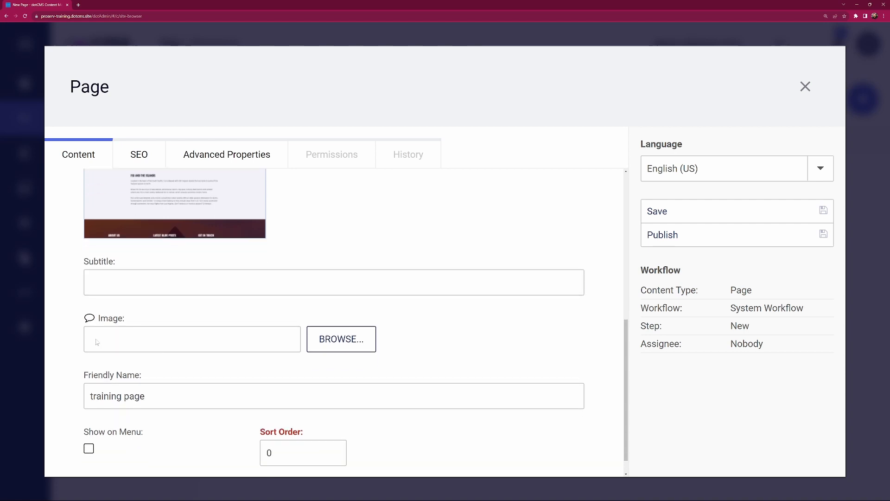
pyautogui.scroll(-1, 185, 344)
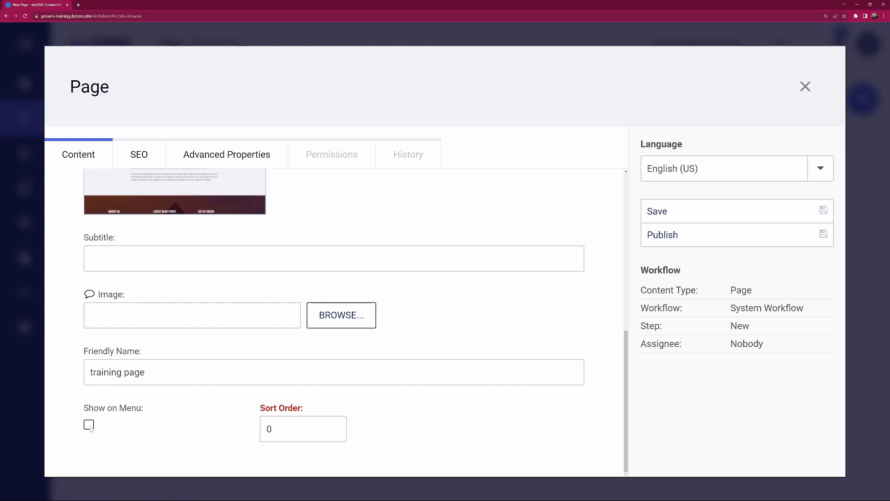
pyautogui.click(320, 427)
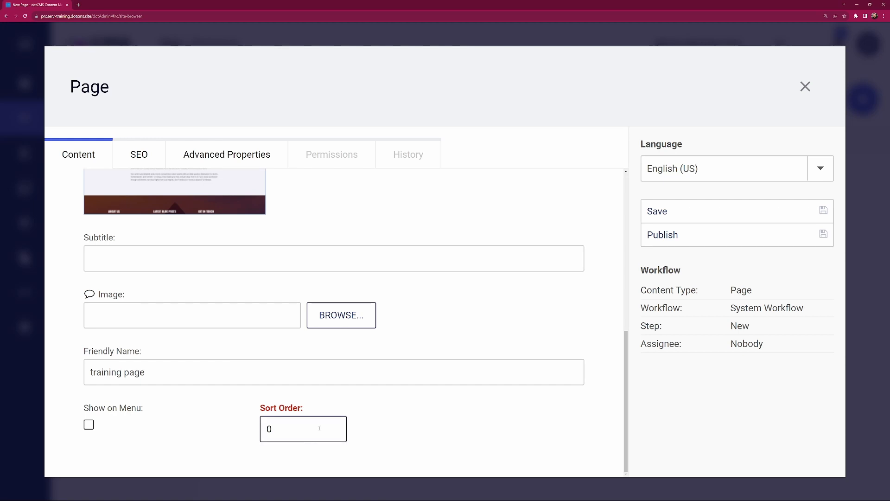
# Step: Review the page's SEO fields: canonical URL, title, description and keywords
pyautogui.click(138, 156)
pyautogui.scroll(2, 193, 250)
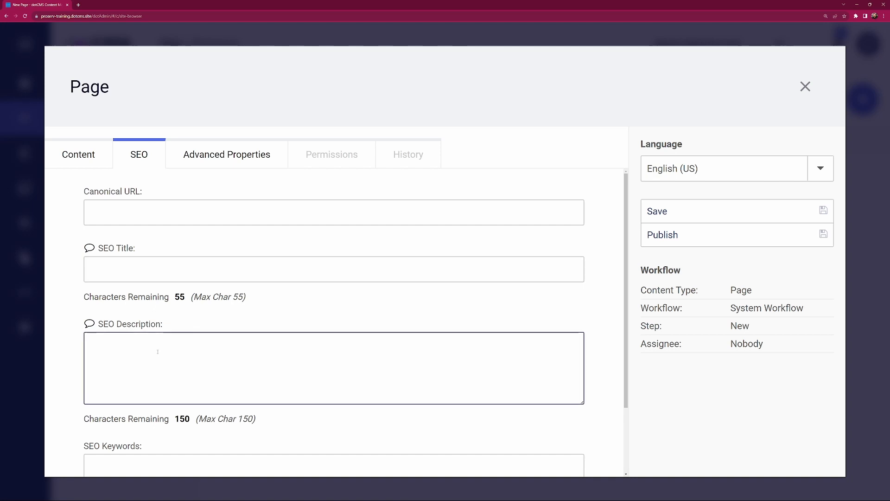
pyautogui.scroll(-2, 158, 353)
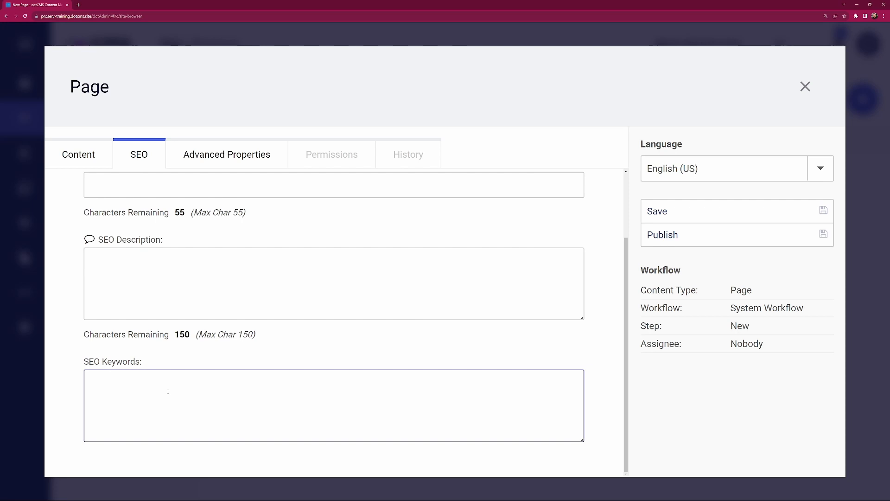
# Step: Examine the page's advanced properties, including metadata, redirect URL, cache TTL and the HTTPS requirement
pyautogui.click(226, 154)
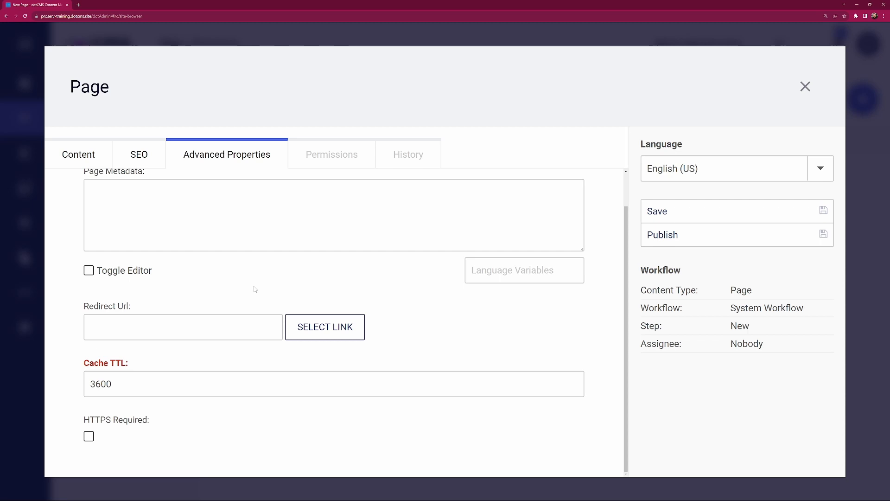
pyautogui.scroll(1, 254, 290)
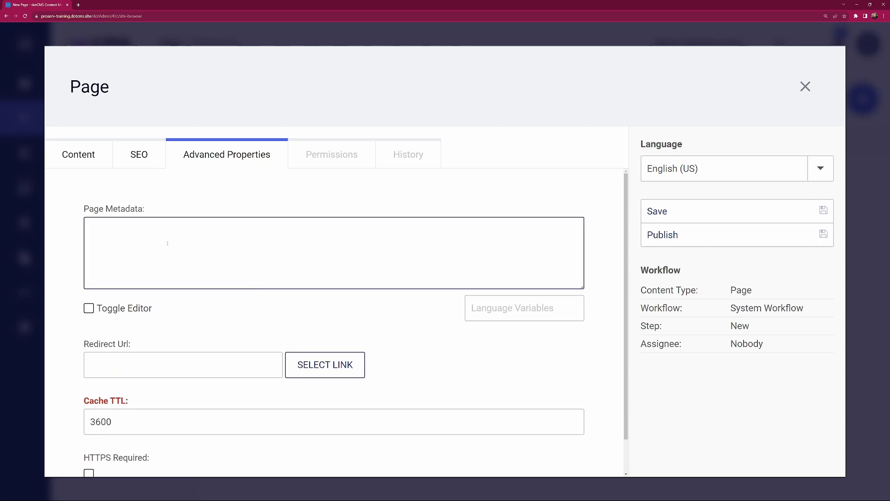
pyautogui.scroll(-1, 167, 244)
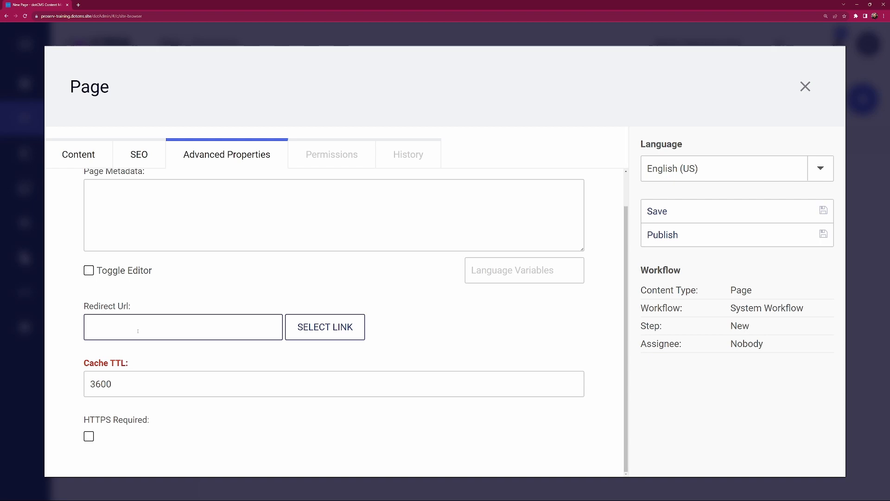
pyautogui.click(137, 389)
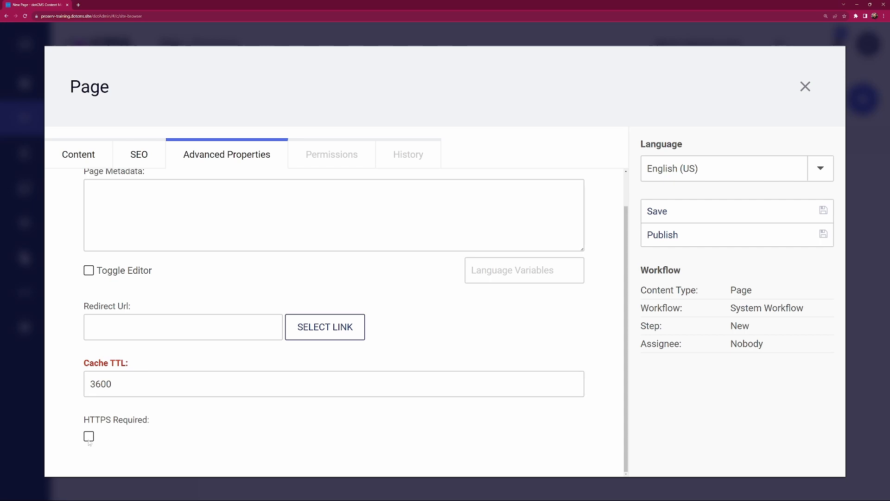
pyautogui.scroll(1, 207, 403)
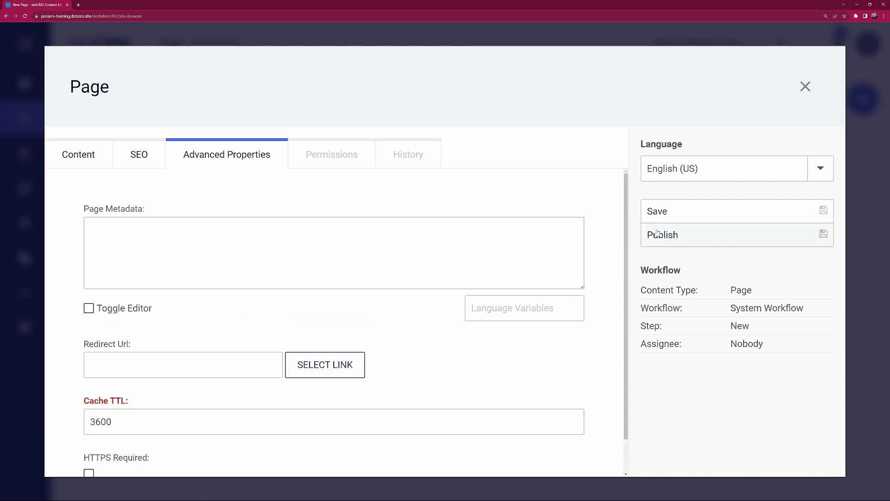
# Step: Save the new page without publishing it and look over its preview
pyautogui.click(673, 215)
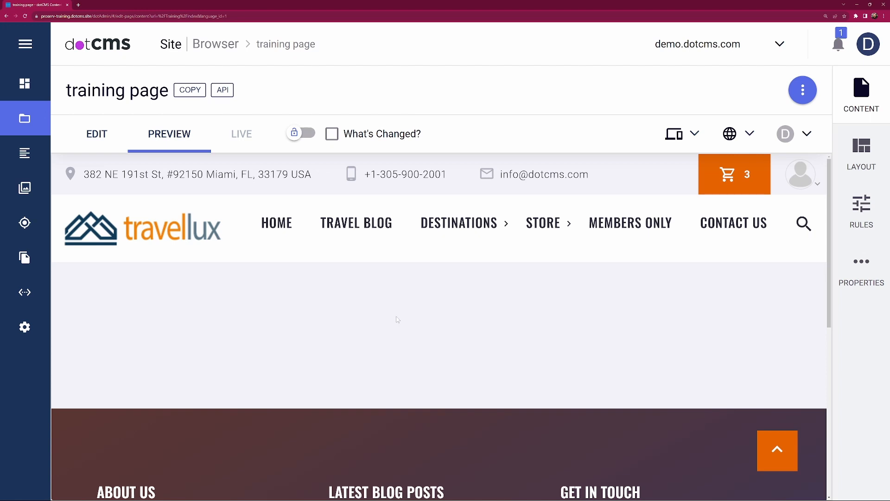
pyautogui.scroll(-1, 398, 320)
pyautogui.scroll(1, 397, 318)
# Step: Return to the Site Browser and open the Training folder's index page for editing
pyautogui.click(220, 48)
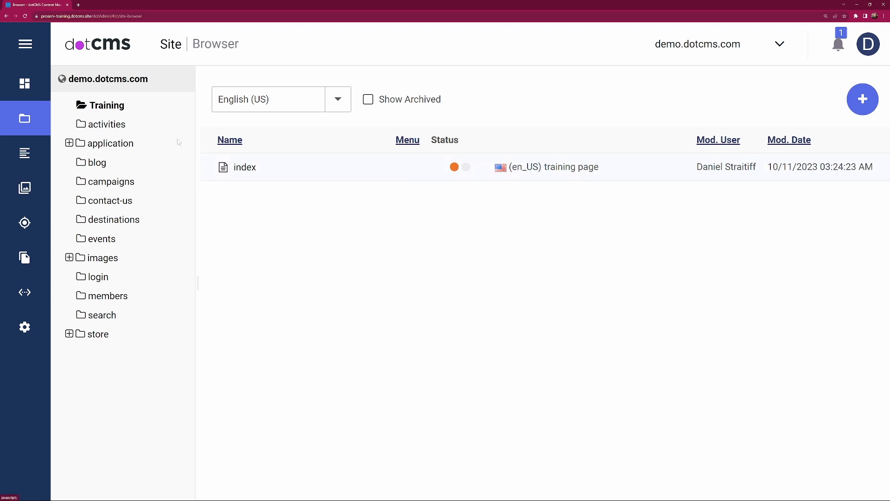
pyautogui.click(251, 168)
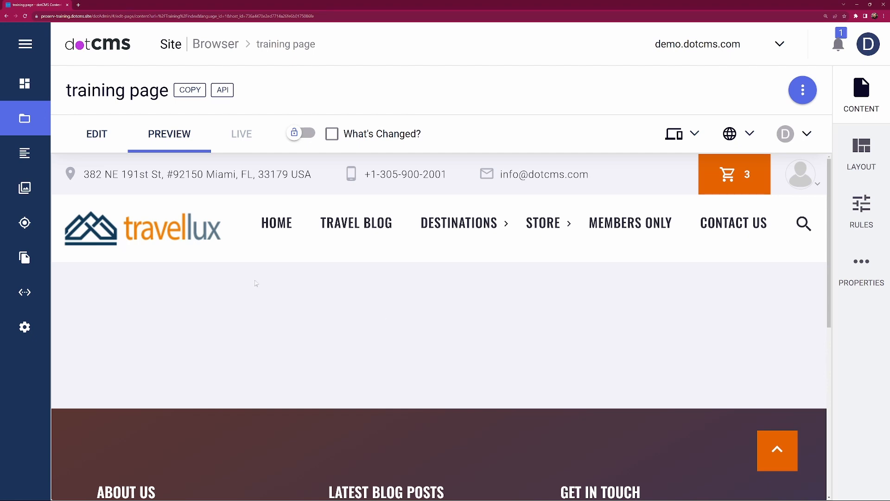
pyautogui.click(111, 137)
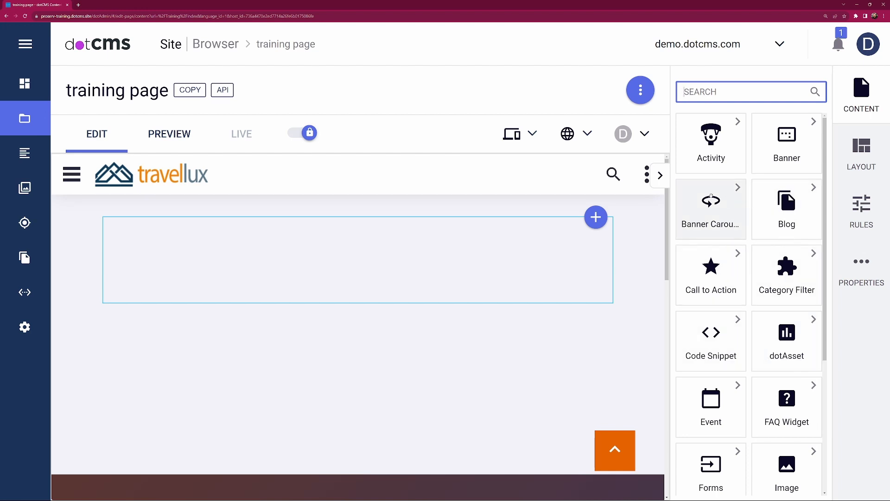
# Step: Look through the content types available for the page and the existing Rich Text items
pyautogui.scroll(-1, 726, 237)
pyautogui.scroll(-4, 727, 237)
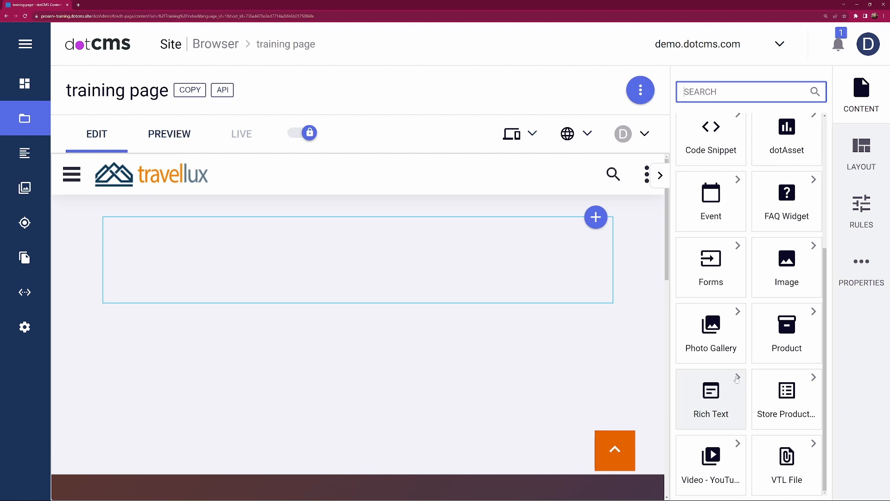
pyautogui.click(737, 378)
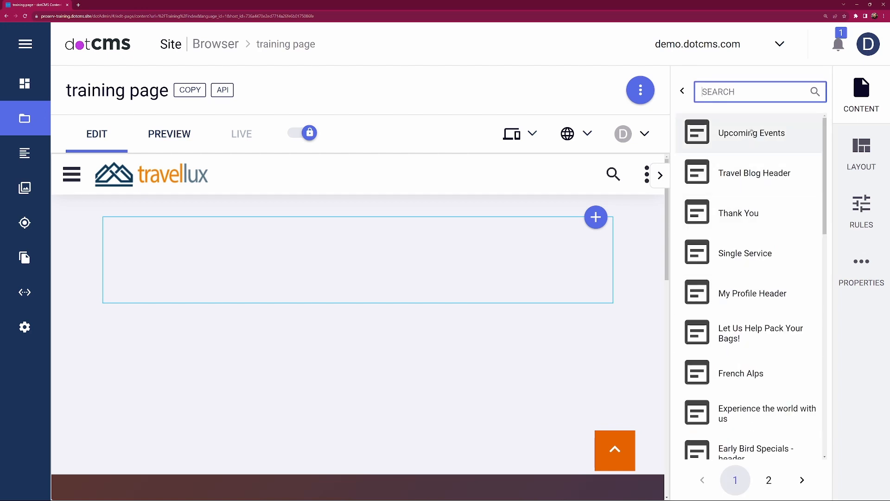
pyautogui.click(683, 91)
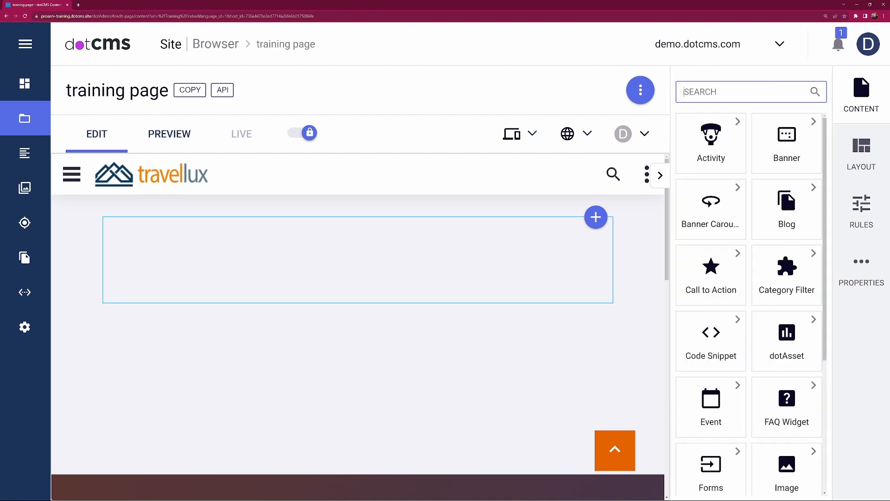
# Step: Add a new Rich Text item to the page's empty container and title it "Welcome to Training!"
pyautogui.scroll(-5, 714, 408)
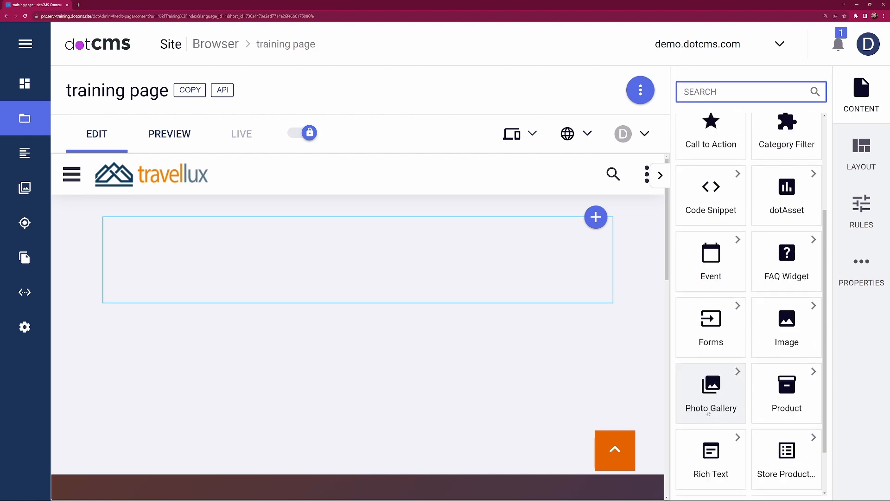
pyautogui.moveTo(724, 397); pyautogui.dragTo(361, 246)
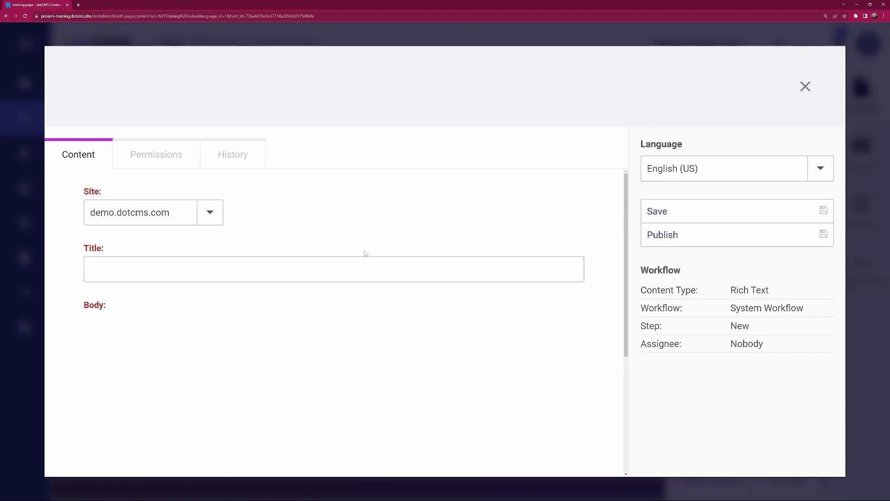
pyautogui.click(216, 266)
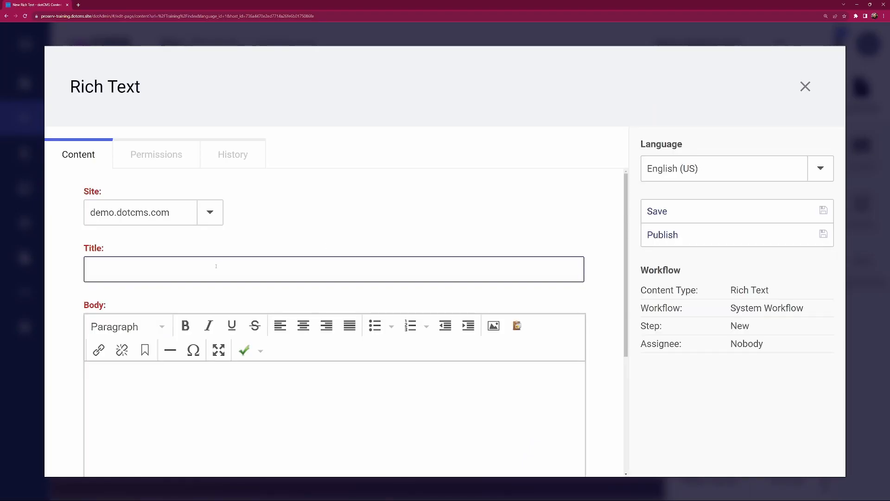
pyautogui.write('Welcome to Training!')
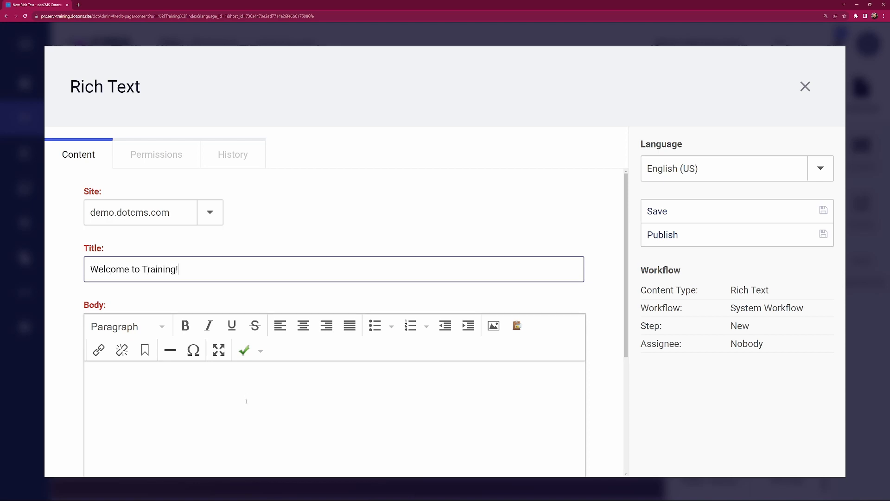
# Step: Write "Welcome to the Training Page!" as the Rich Text item's body, publish the item and close its editor
pyautogui.click(248, 401)
pyautogui.write('We')
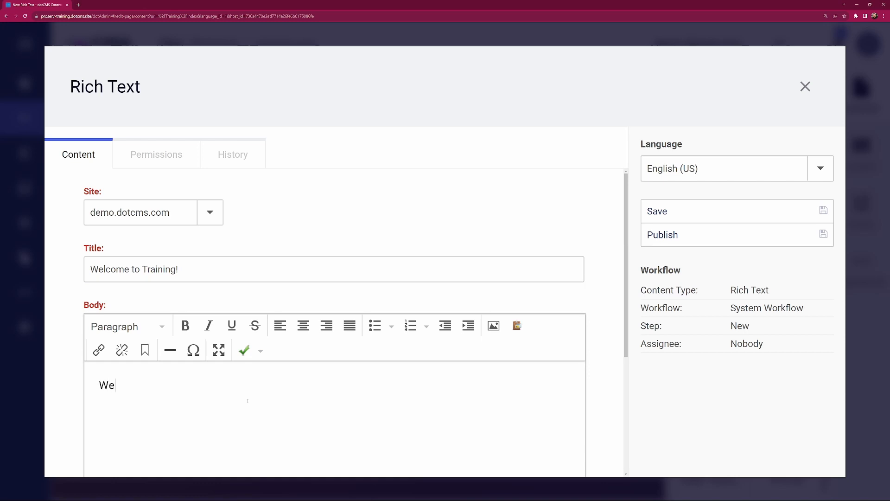
pyautogui.write('lcome to the Training Page!')
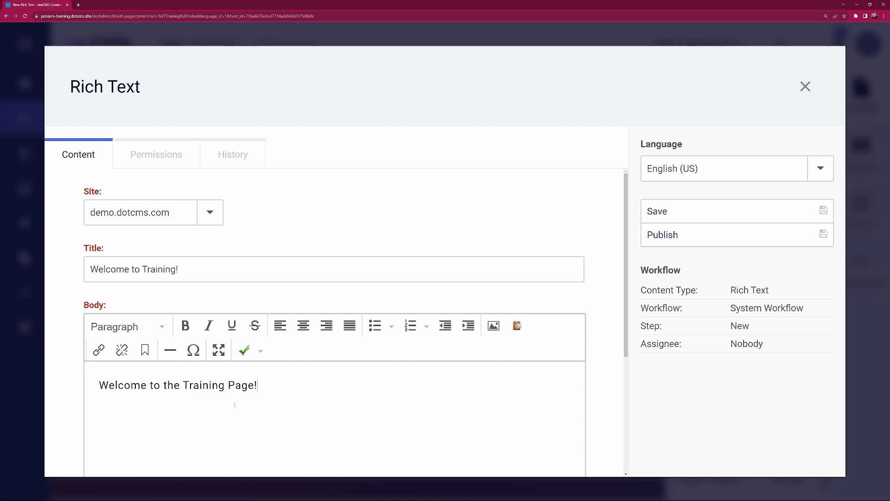
pyautogui.scroll(-2, 305, 386)
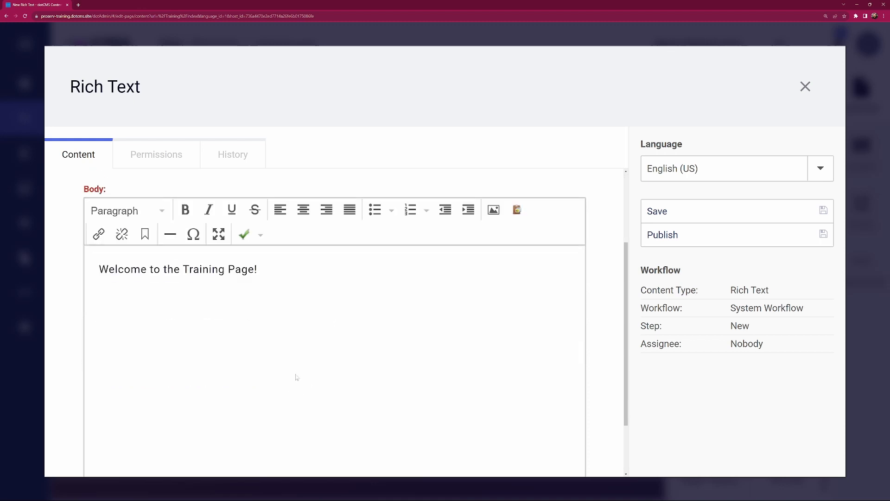
pyautogui.scroll(1, 301, 352)
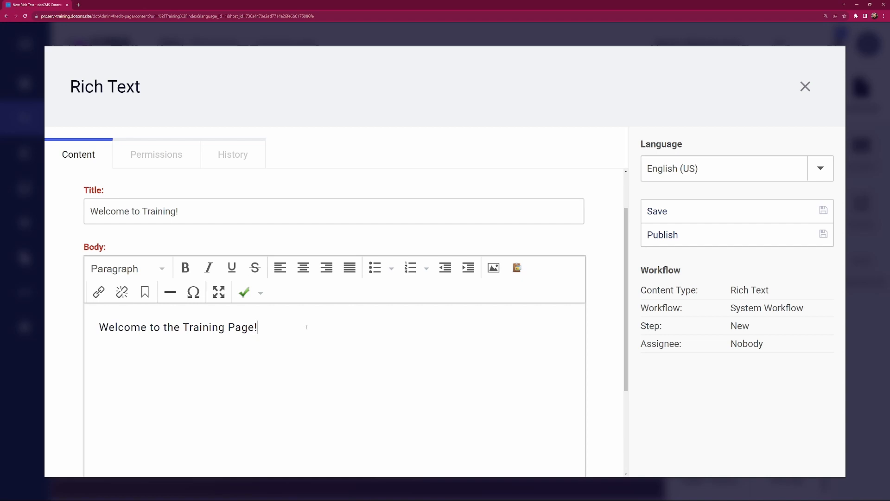
pyautogui.click(685, 234)
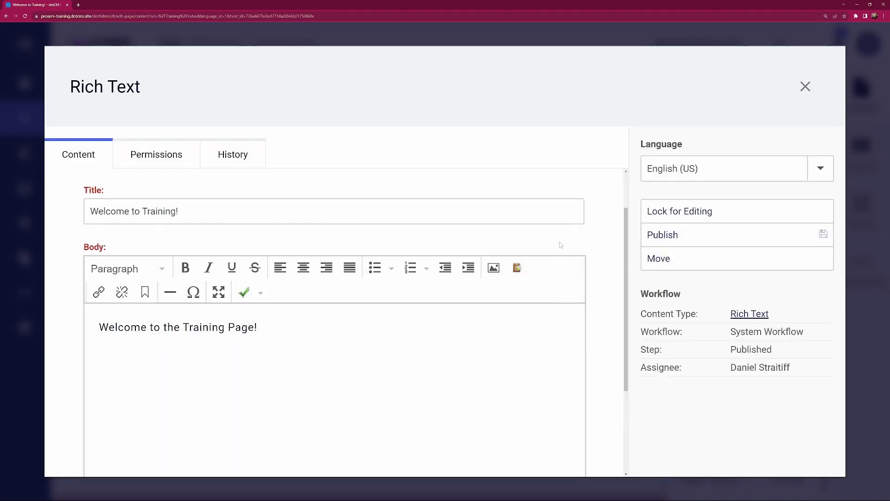
pyautogui.click(805, 87)
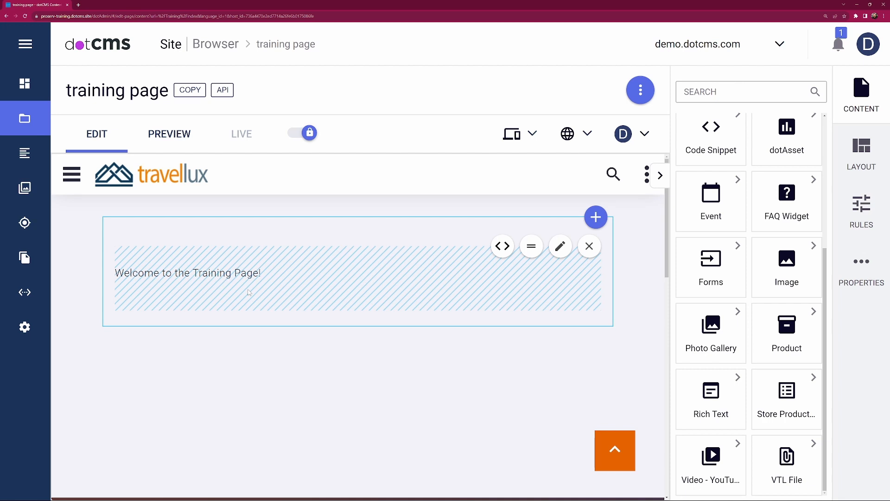
# Step: Return to the Site Browser and publish the Training folder's index page
pyautogui.click(220, 48)
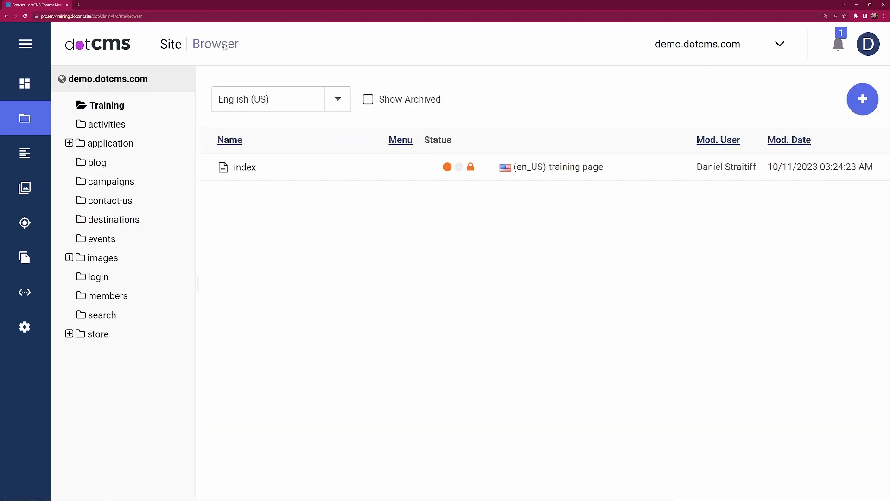
pyautogui.rightClick(251, 171)
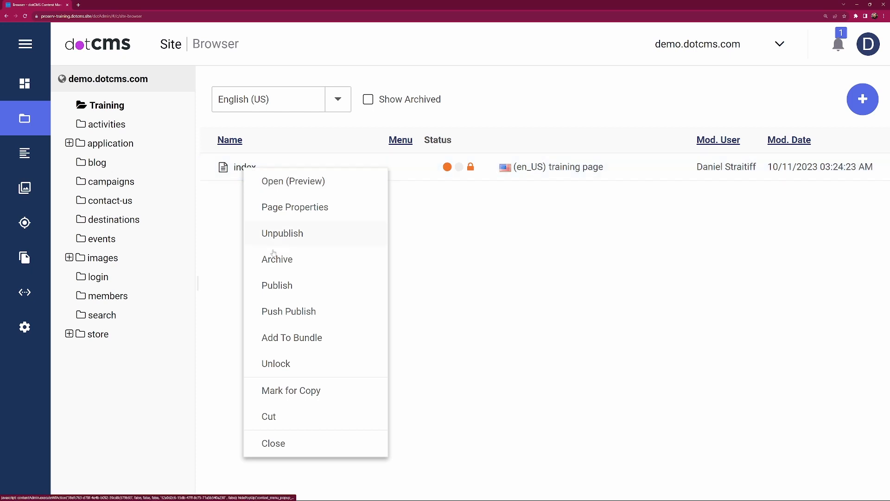
pyautogui.click(294, 286)
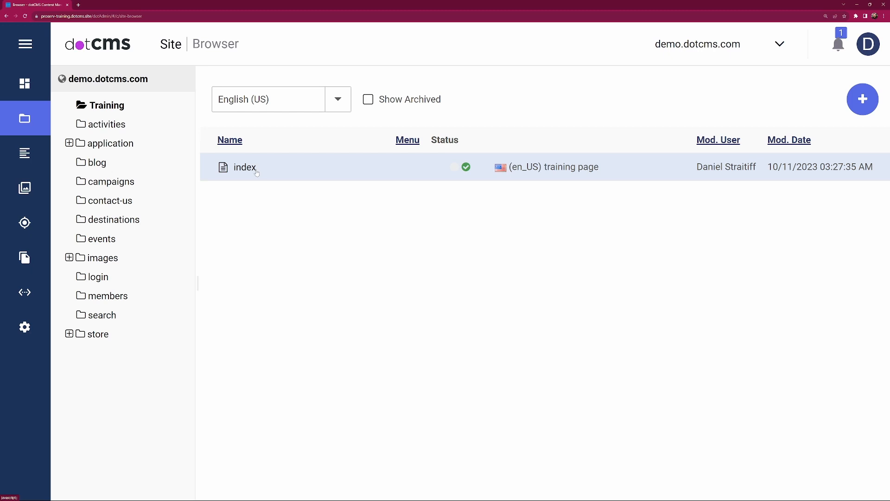
# Step: Edit the Training folder so that it shows on the menu, and save it
pyautogui.rightClick(107, 108)
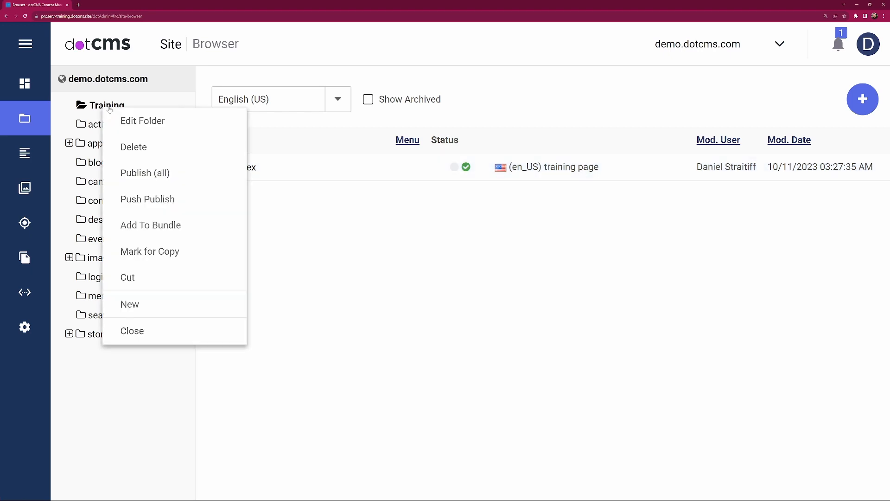
pyautogui.click(156, 120)
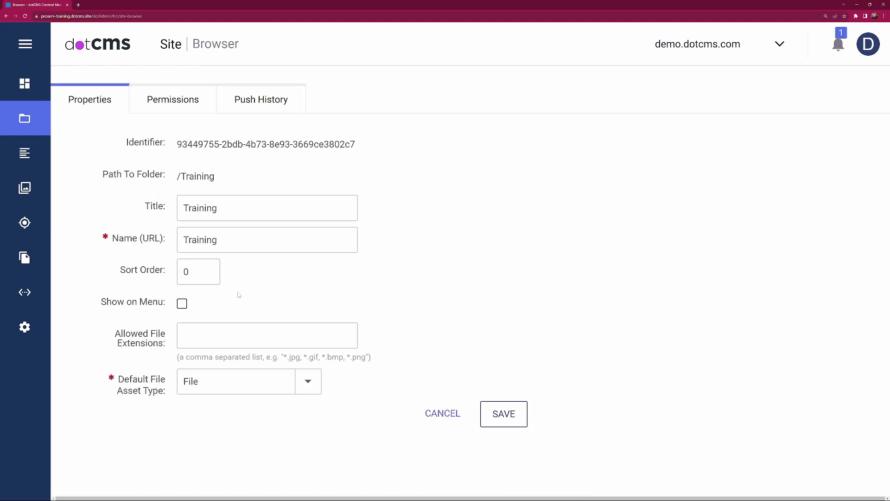
pyautogui.click(183, 305)
pyautogui.click(504, 417)
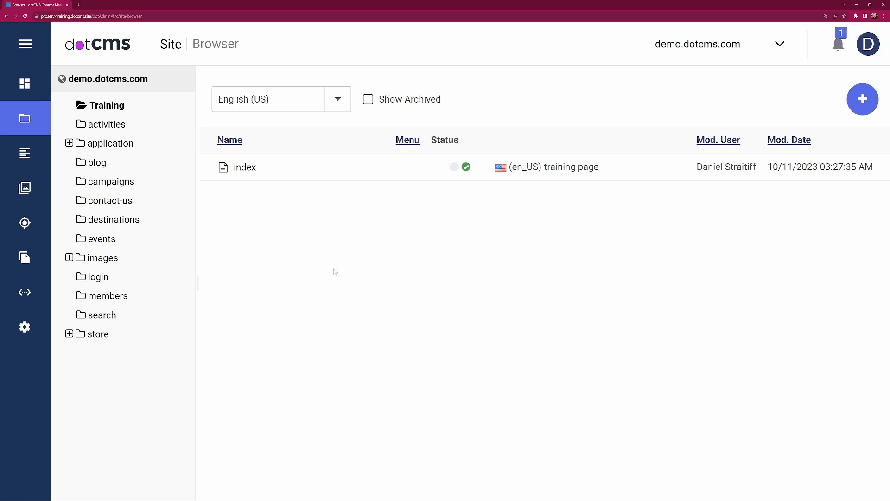
# Step: Open the site's Home page from the demo.dotcms.com root and follow the Training item in its navigation
pyautogui.click(108, 79)
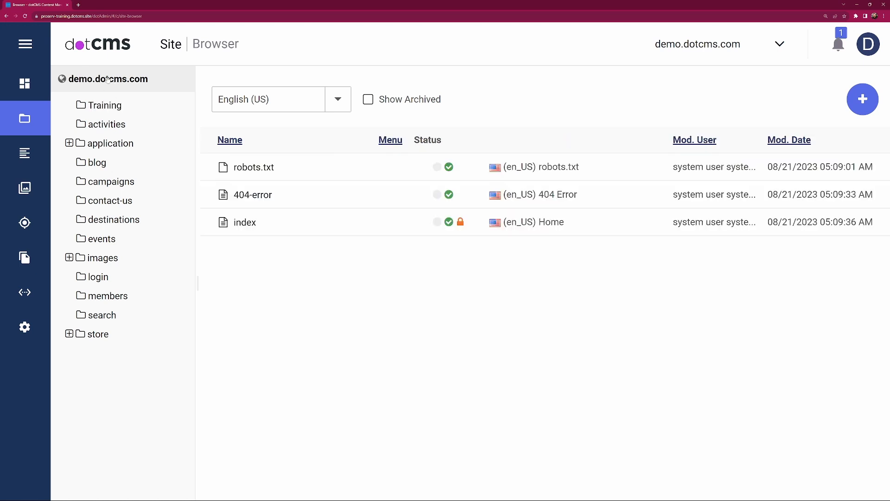
pyautogui.doubleClick(245, 224)
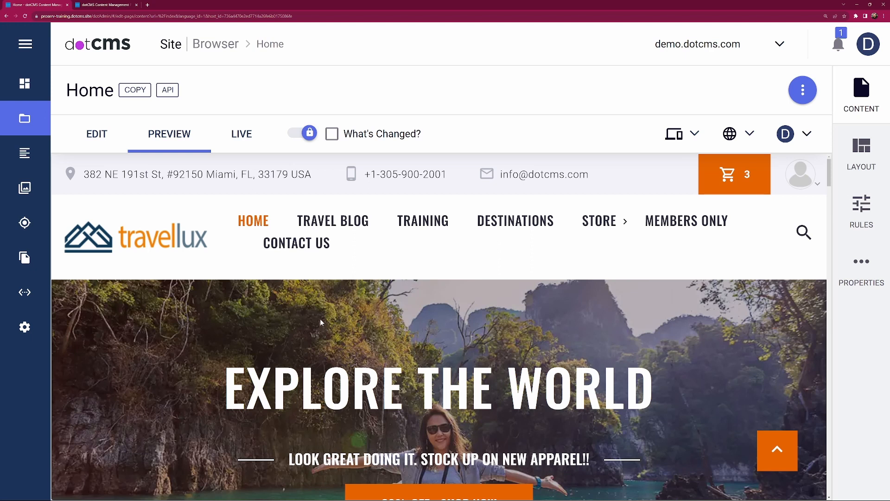
pyautogui.click(426, 223)
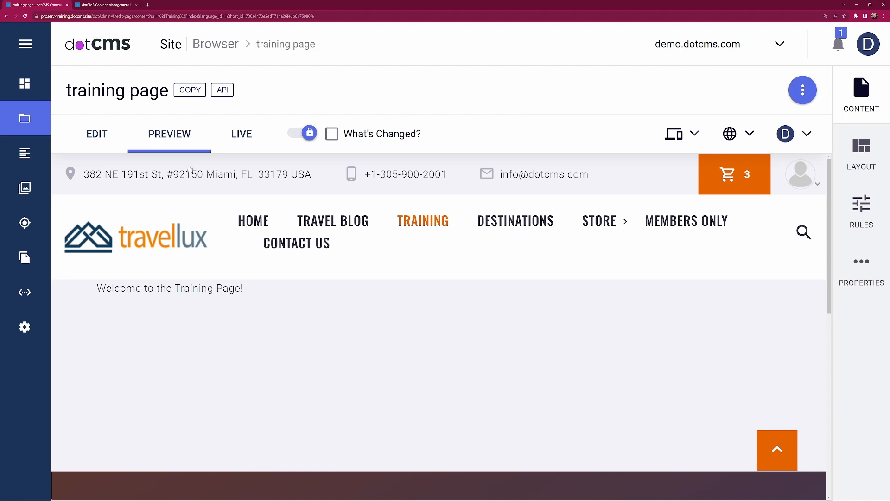
# Step: Review the page properties of the Training folder's index page, including its title and Show on Menu option, and close them without saving
pyautogui.click(221, 47)
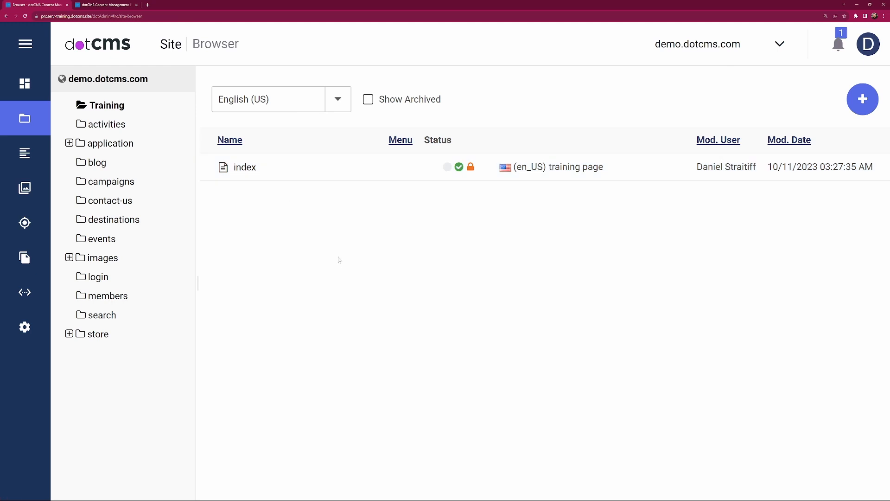
pyautogui.rightClick(243, 171)
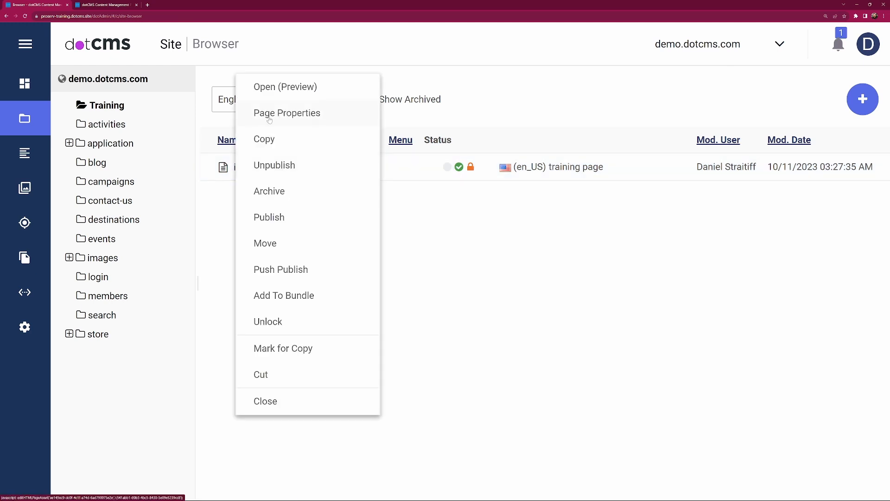
pyautogui.click(304, 115)
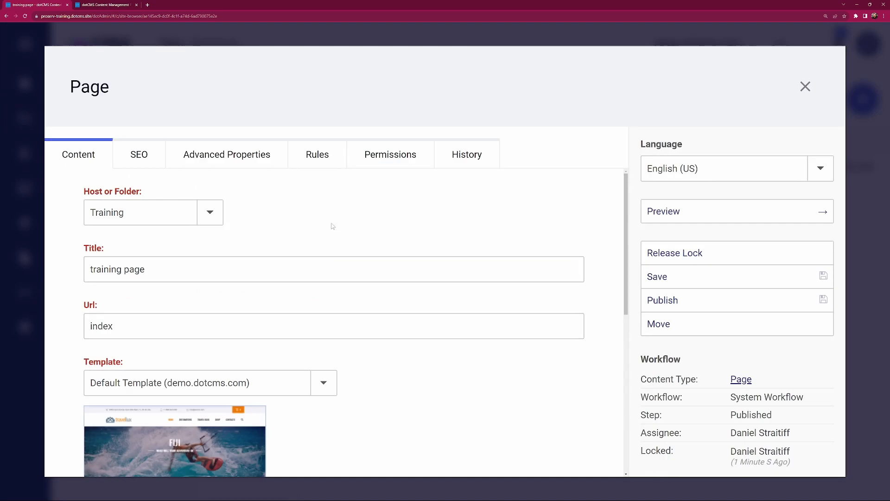
pyautogui.scroll(-2, 395, 387)
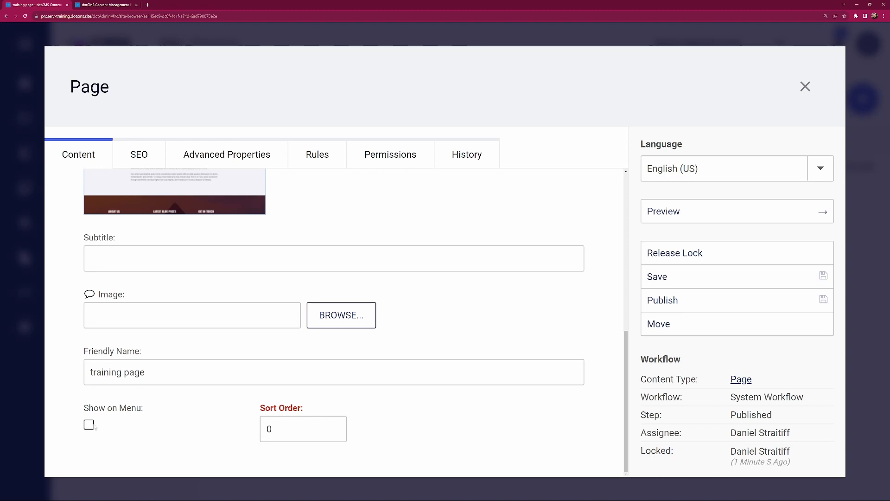
pyautogui.scroll(1, 66, 397)
pyautogui.scroll(7, 69, 396)
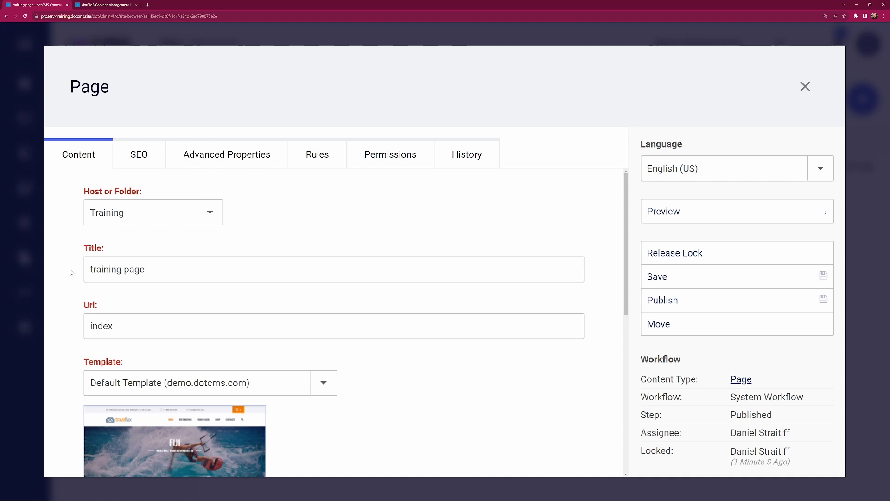
pyautogui.click(91, 270)
pyautogui.click(811, 91)
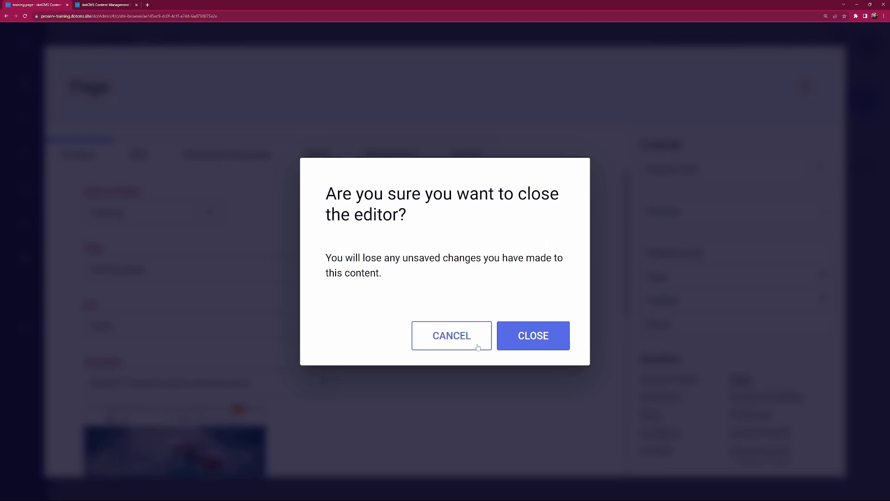
pyautogui.click(532, 337)
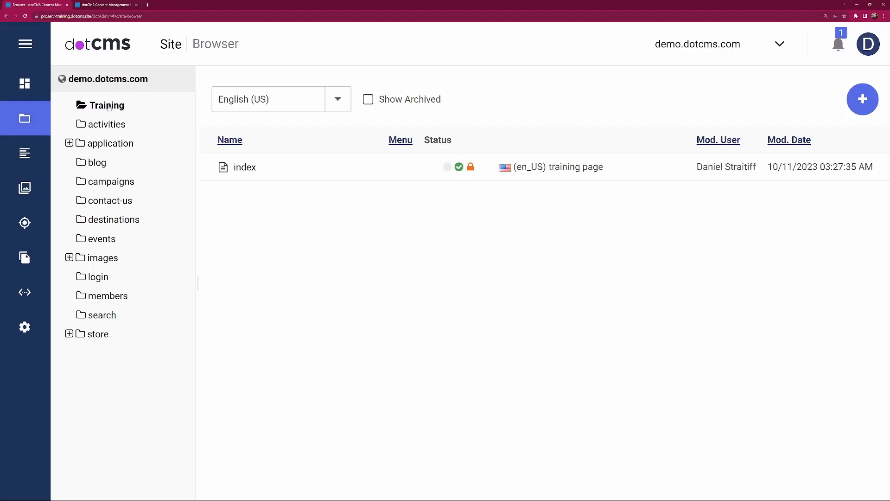
# Step: Check the Training folder's title and Show on Menu setting in its properties, and leave without saving
pyautogui.rightClick(111, 108)
pyautogui.click(142, 124)
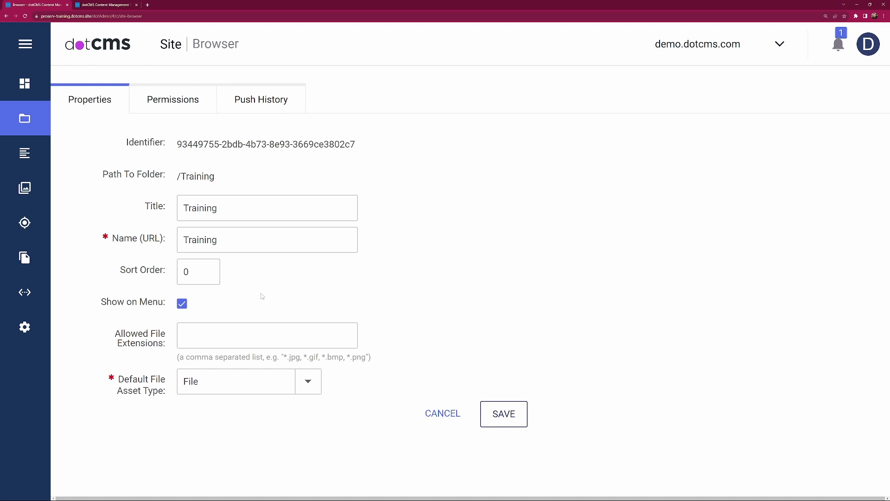
pyautogui.click(444, 413)
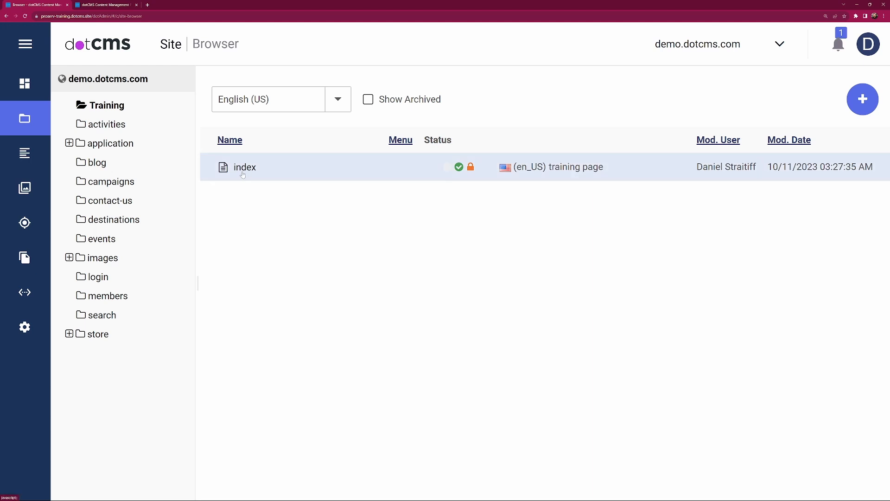
# Step: Preview the Training folder's index page to examine its navigation menu, including the Store item, and return to the Site Browser
pyautogui.click(245, 167)
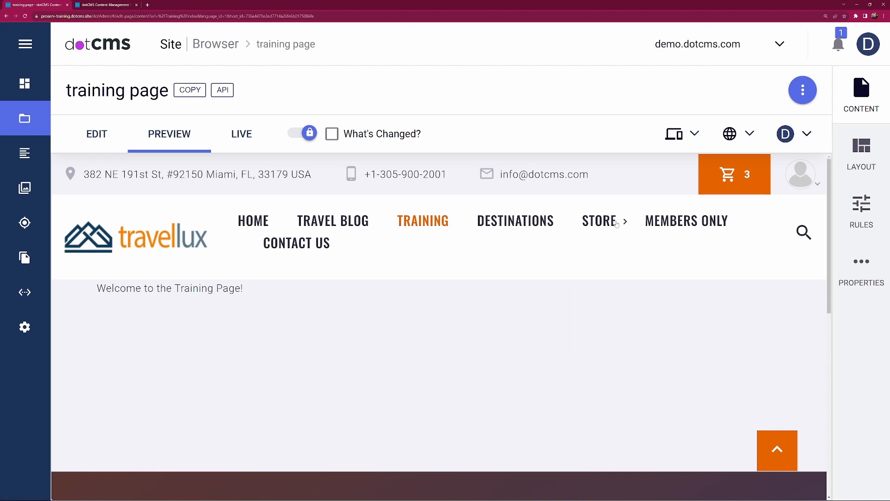
pyautogui.moveTo(607, 224)
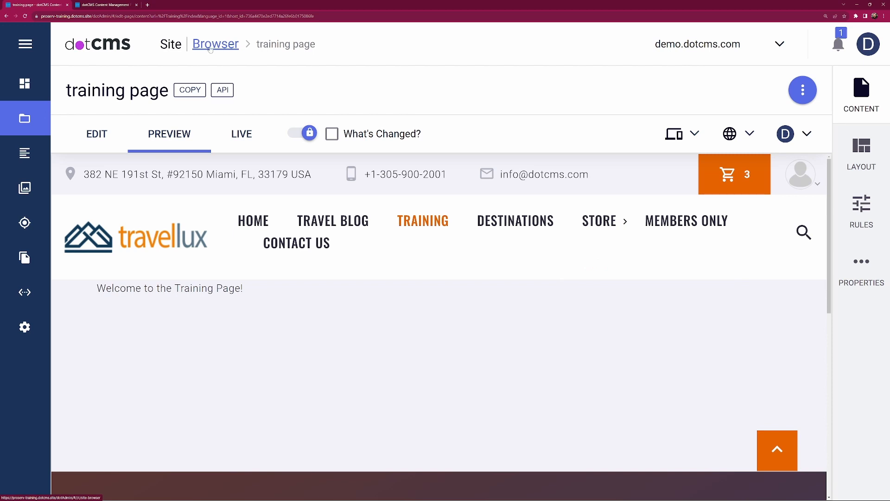
pyautogui.click(211, 48)
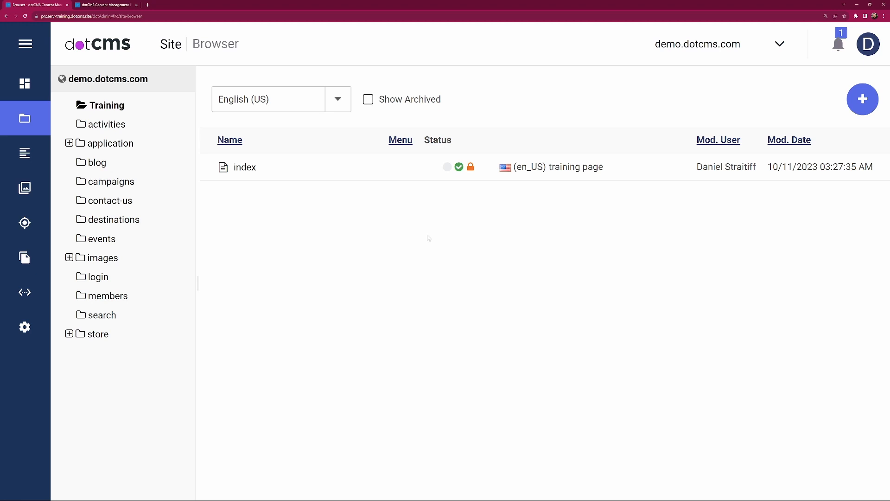
# Step: Start a new subfolder inside the Training folder and title it "images"
pyautogui.click(863, 106)
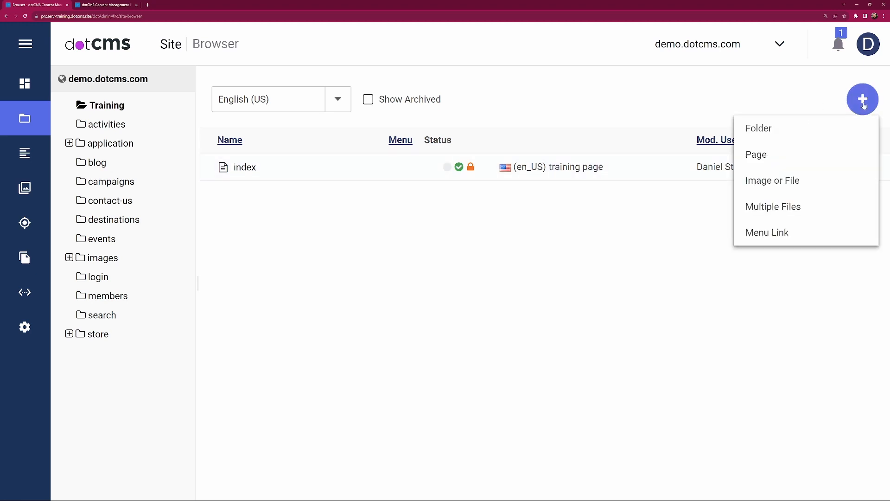
pyautogui.click(772, 131)
pyautogui.click(231, 174)
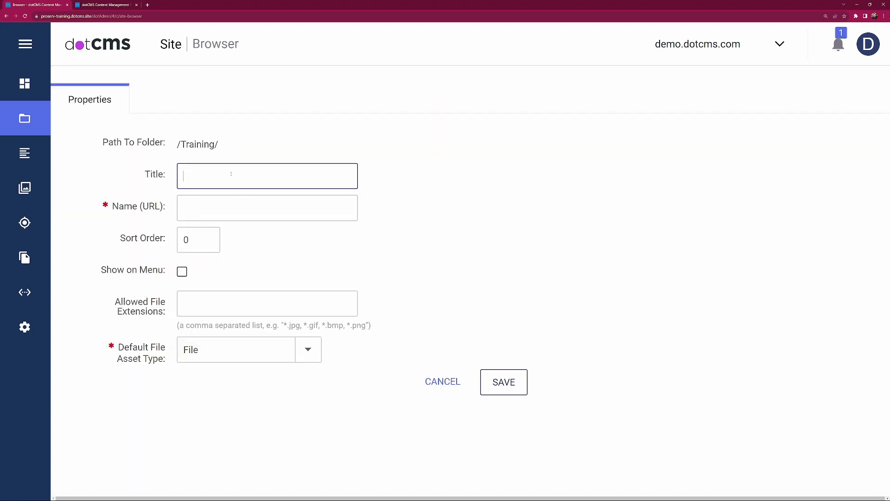
pyautogui.write('images')
pyautogui.click(436, 193)
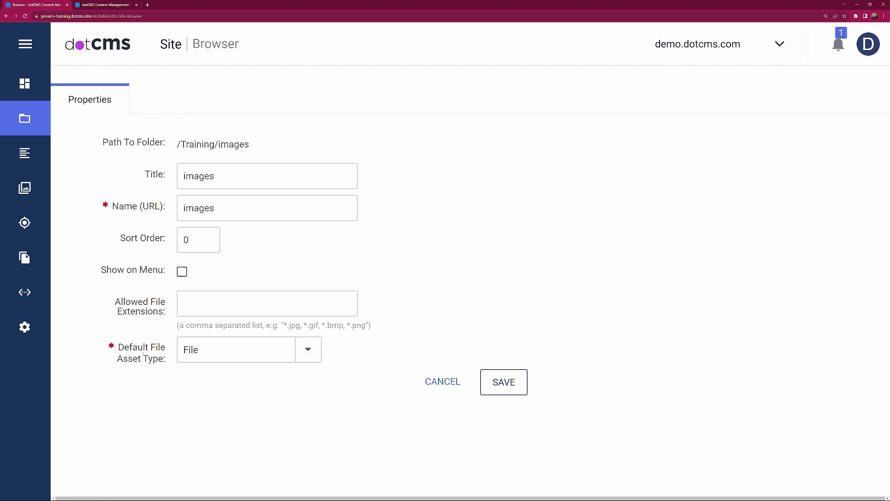
# Step: Save the new images folder with Image as its default file asset type, and open the folder
pyautogui.click(311, 351)
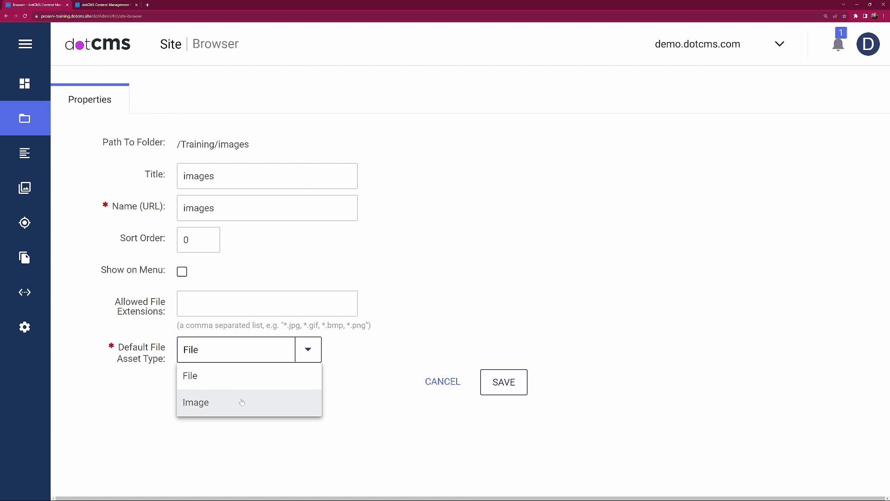
pyautogui.click(242, 402)
pyautogui.click(238, 310)
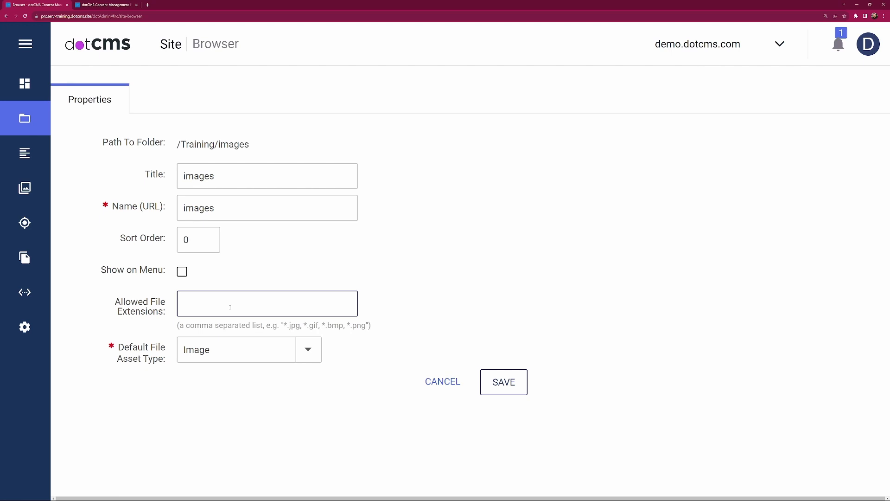
pyautogui.click(515, 385)
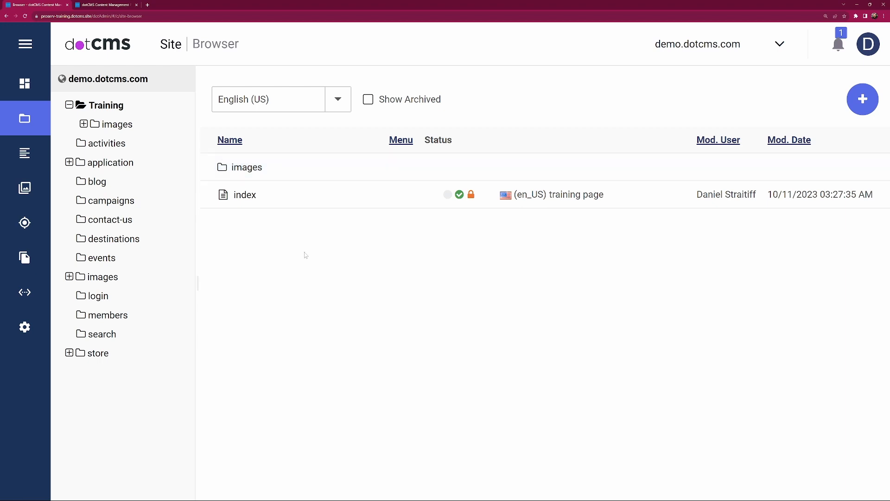
pyautogui.doubleClick(249, 168)
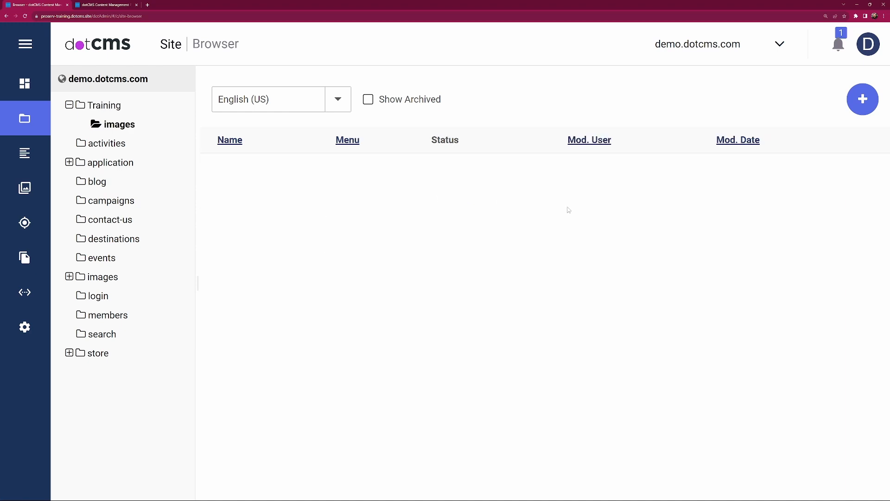
# Step: Start a new Image asset in the Training images folder using the file "Africa - Camel & Pyramid.jpeg"
pyautogui.click(867, 99)
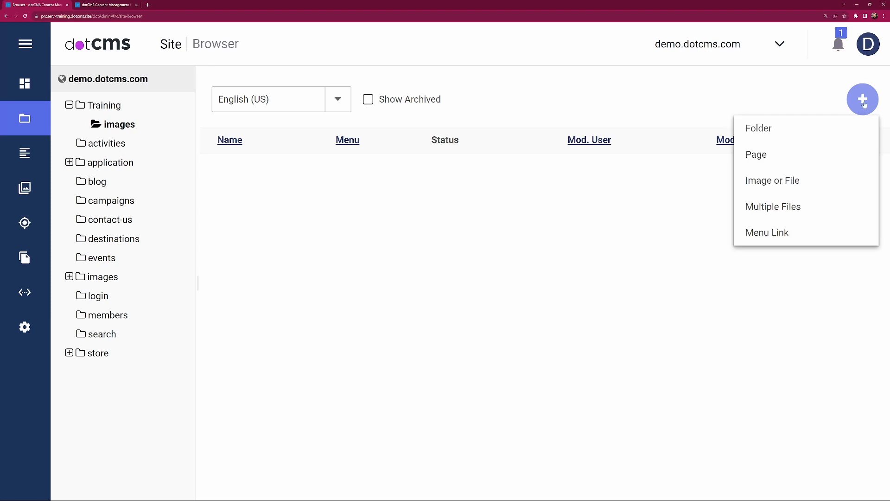
pyautogui.click(763, 181)
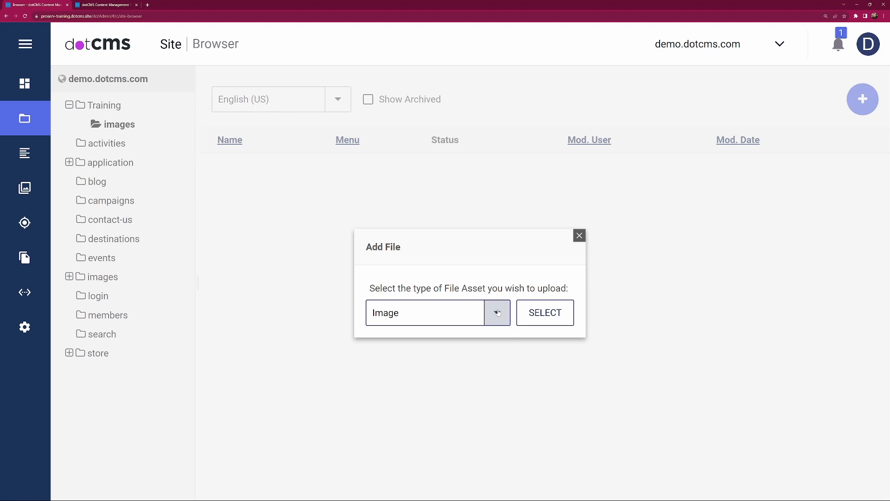
pyautogui.click(555, 318)
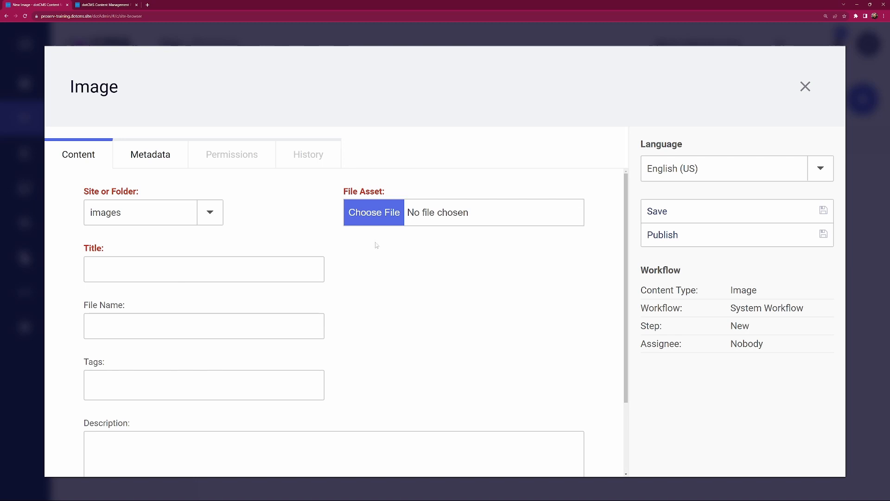
pyautogui.click(378, 218)
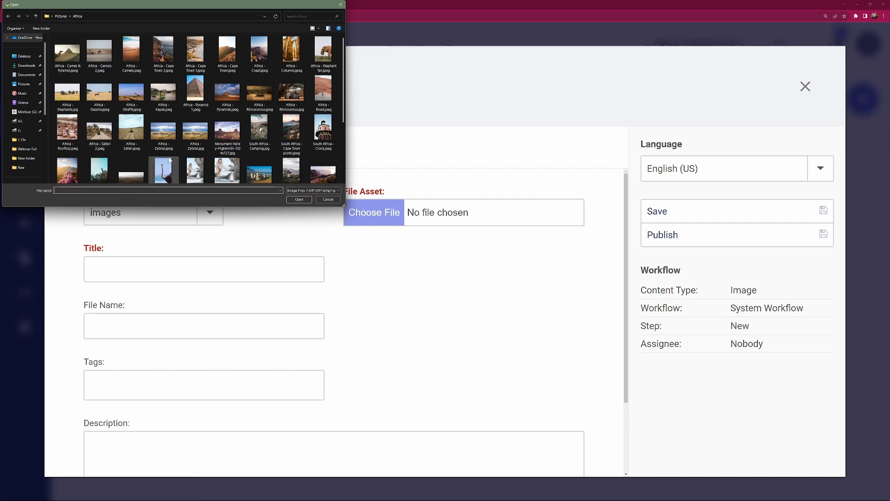
pyautogui.click(67, 53)
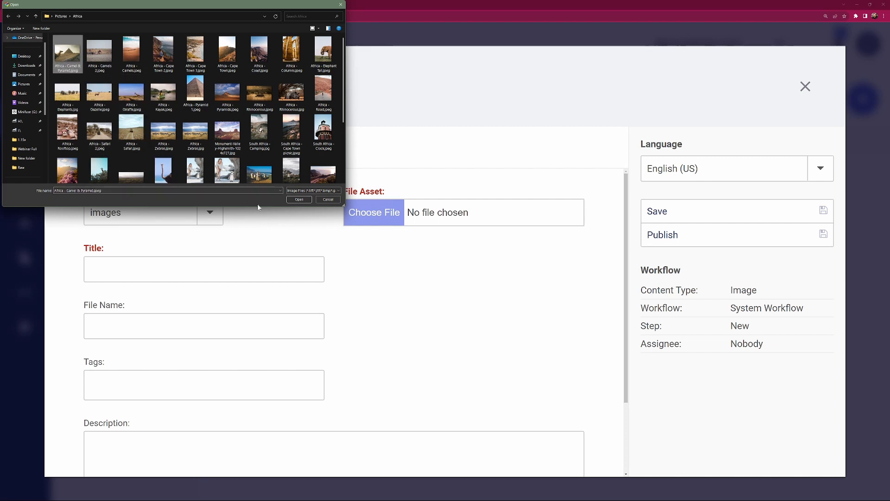
pyautogui.click(305, 199)
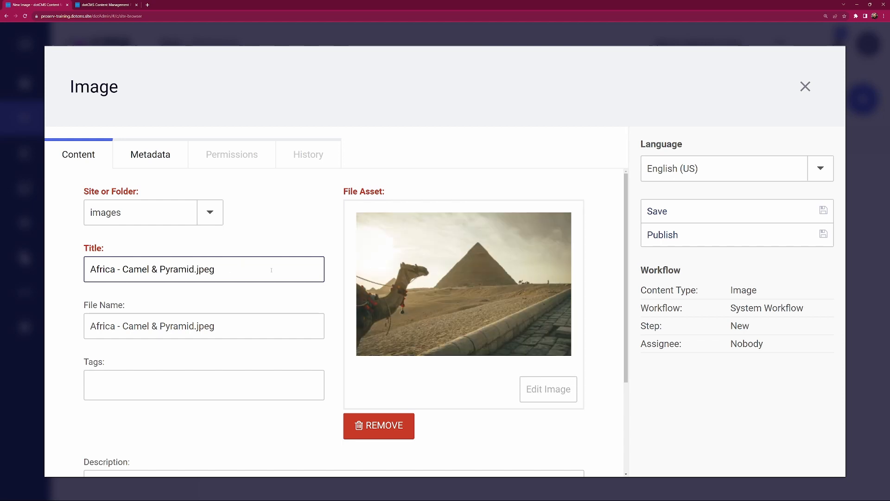
# Step: Shorten the image's title to "Africa - Camel & Pyramid", publish it, and close the editor
pyautogui.press('BackSpace')
pyautogui.press('BackSpace')
pyautogui.press('BackSpace')
pyautogui.press('BackSpace')
pyautogui.press('BackSpace')
pyautogui.click(174, 382)
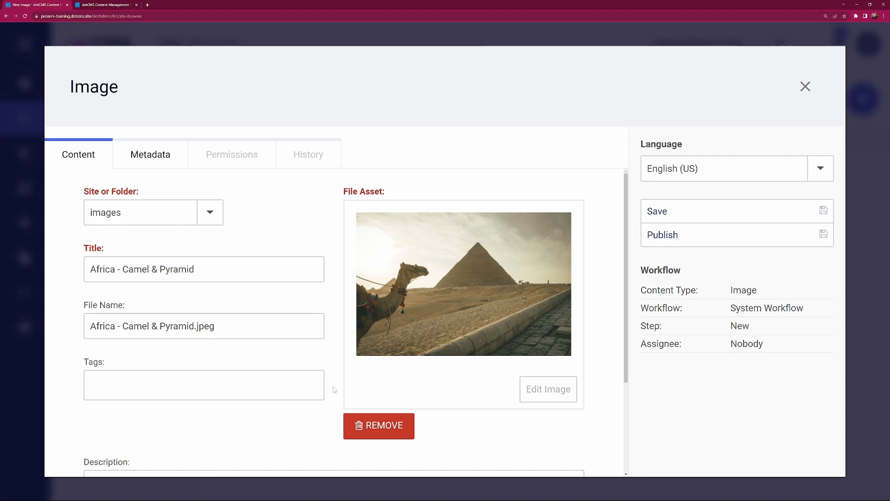
pyautogui.scroll(-3, 335, 385)
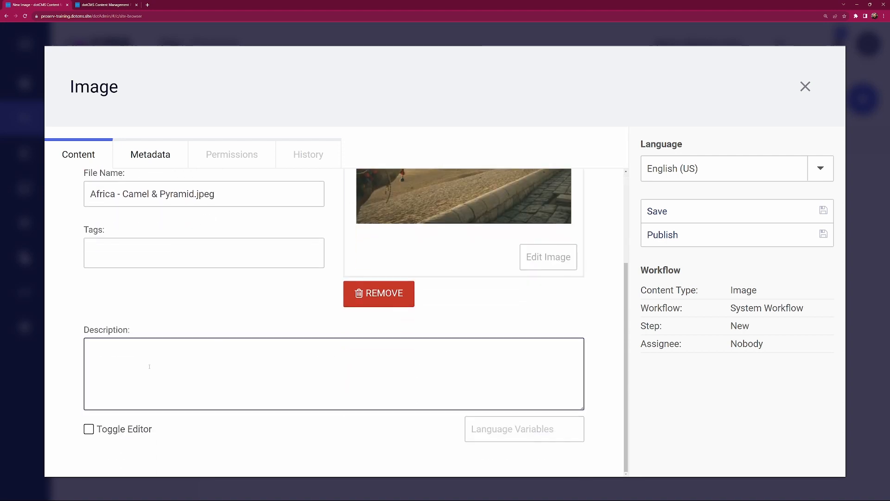
pyautogui.click(244, 355)
pyautogui.write('Image of a camel in front of pyramid')
pyautogui.scroll(3, 318, 419)
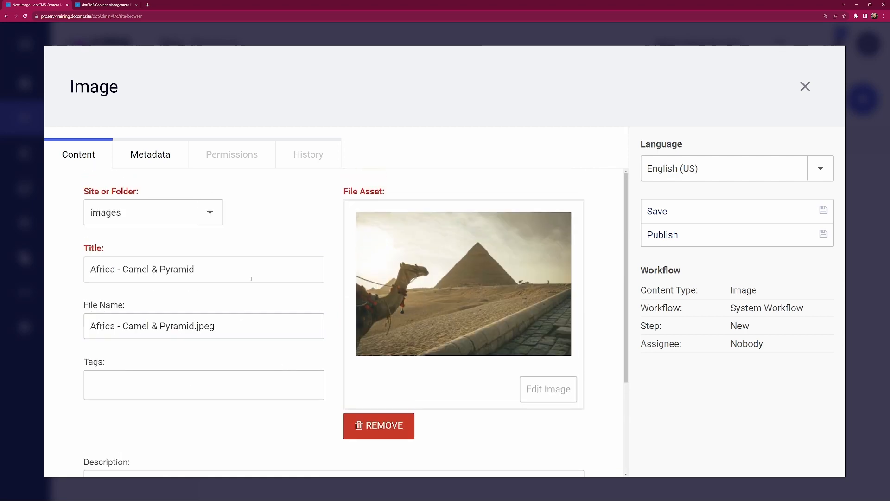
pyautogui.click(699, 239)
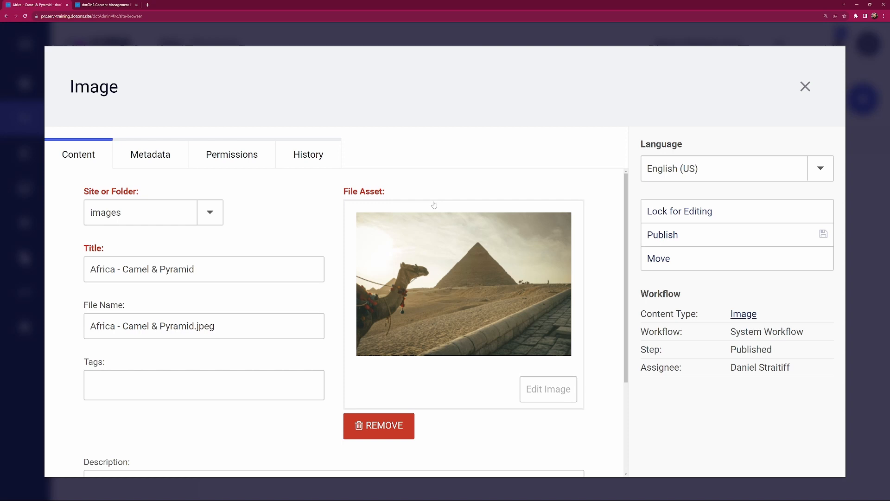
pyautogui.click(805, 86)
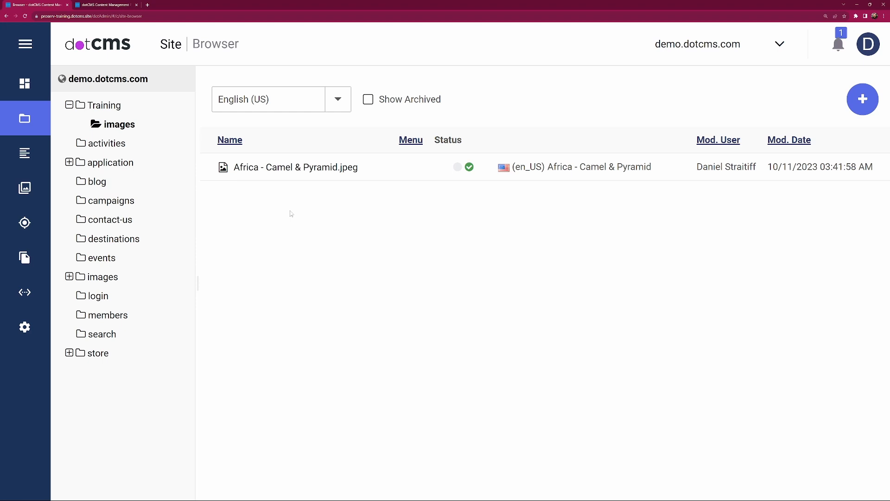
# Step: Preview the site's root index page to examine the Training item in its navigation menu, and return to the Site Browser
pyautogui.click(86, 81)
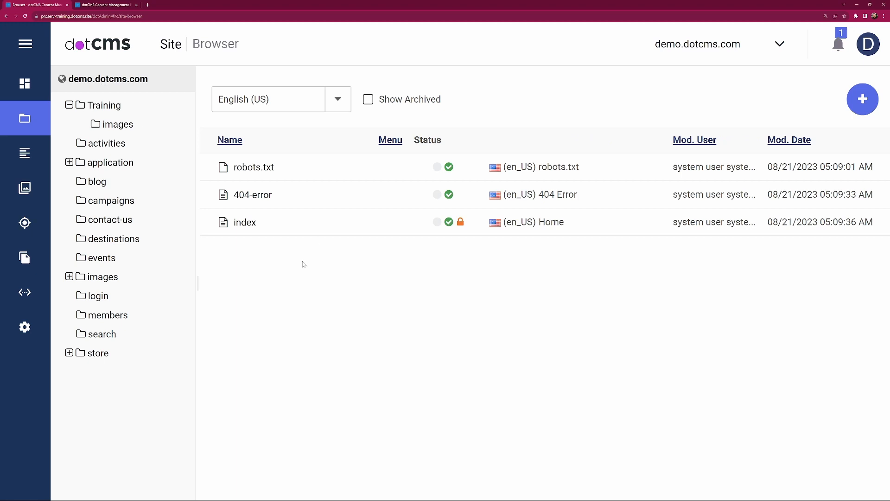
pyautogui.click(245, 223)
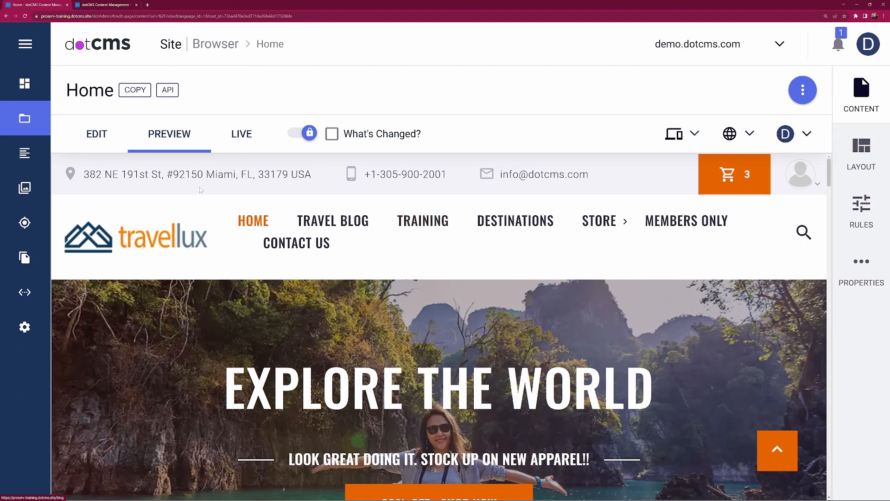
pyautogui.click(218, 46)
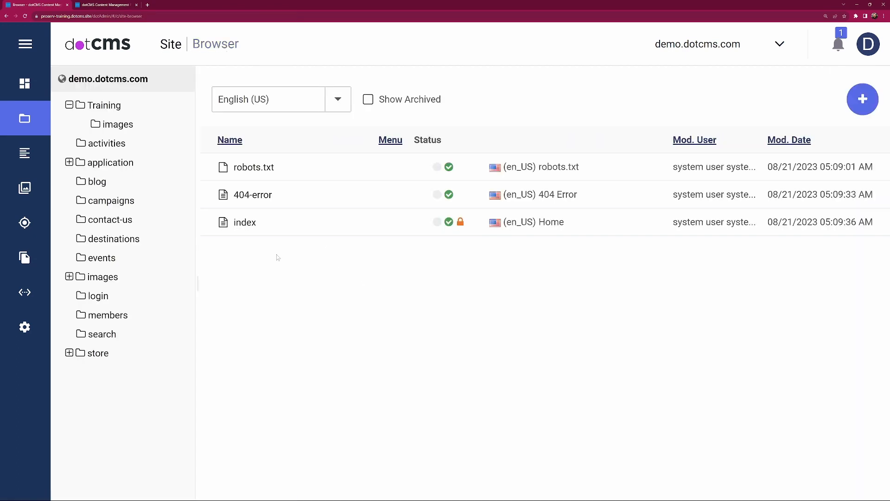
# Step: Check the Show on Menu setting in the properties of the Training folder's images subfolder, and leave without saving
pyautogui.click(107, 108)
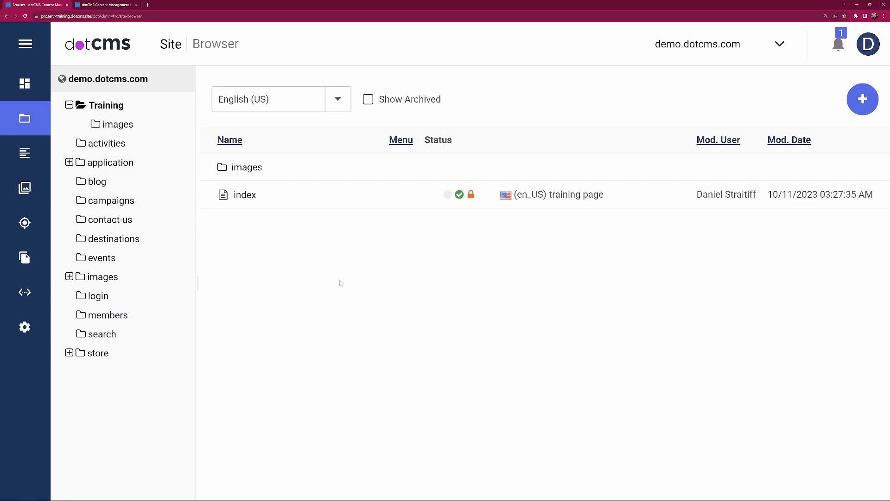
pyautogui.rightClick(249, 172)
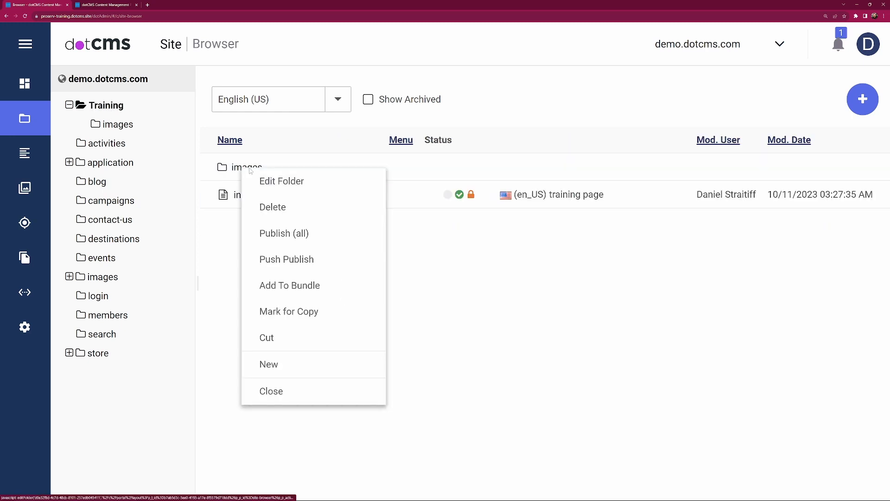
pyautogui.click(285, 185)
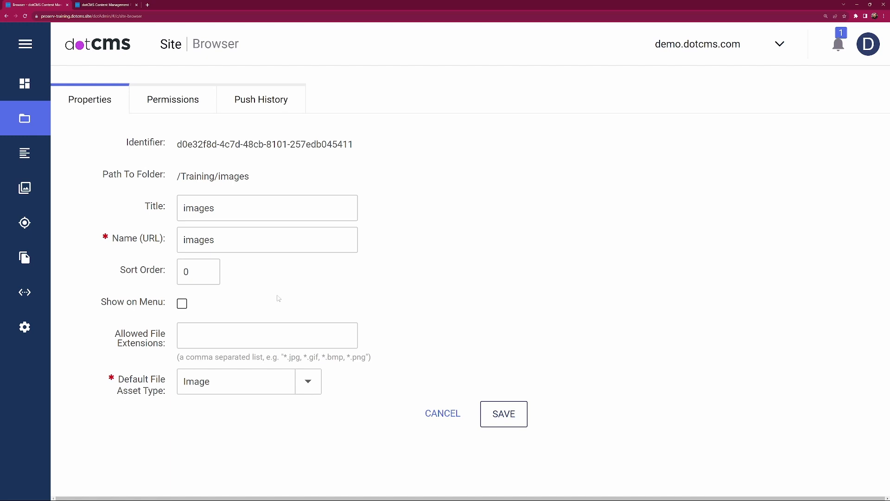
pyautogui.click(441, 413)
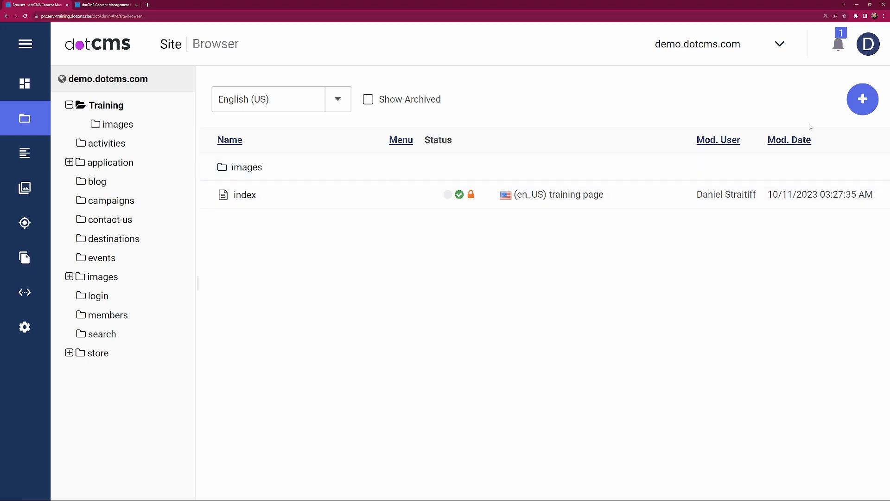
# Step: Start a new menu link in the Training folder and title it "Contact us"
pyautogui.click(856, 104)
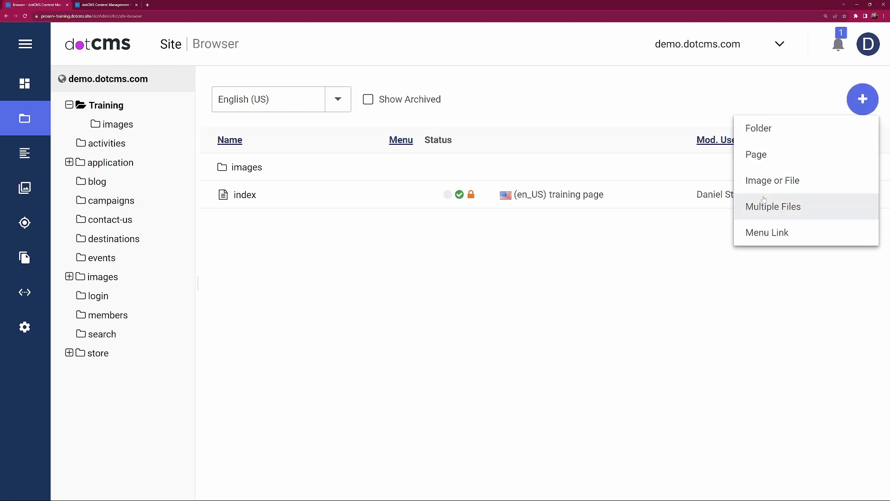
pyautogui.click(805, 237)
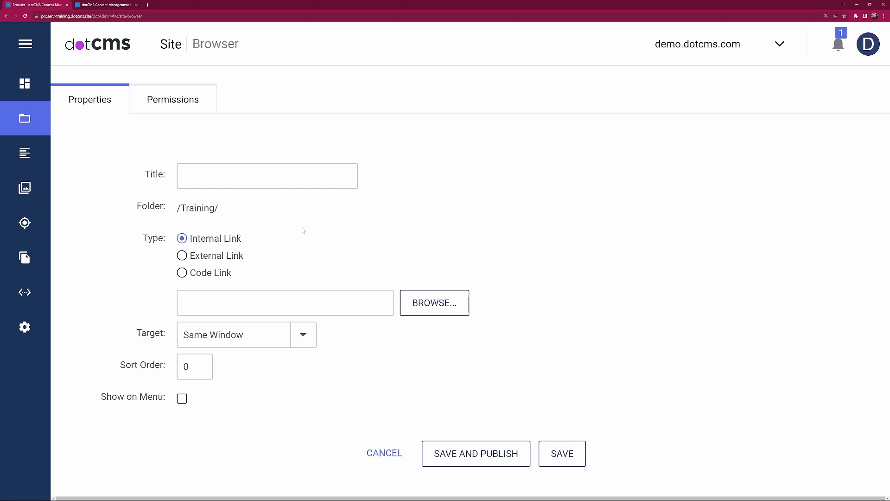
pyautogui.click(210, 174)
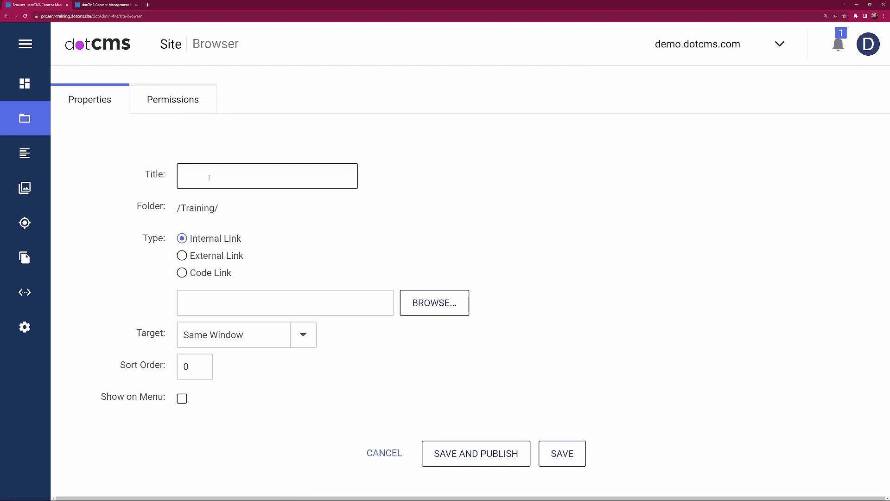
pyautogui.write('Contact us')
# Step: Point the internal link to the Contact Us page in the contact-us folder of demo.dotcms.com
pyautogui.click(430, 306)
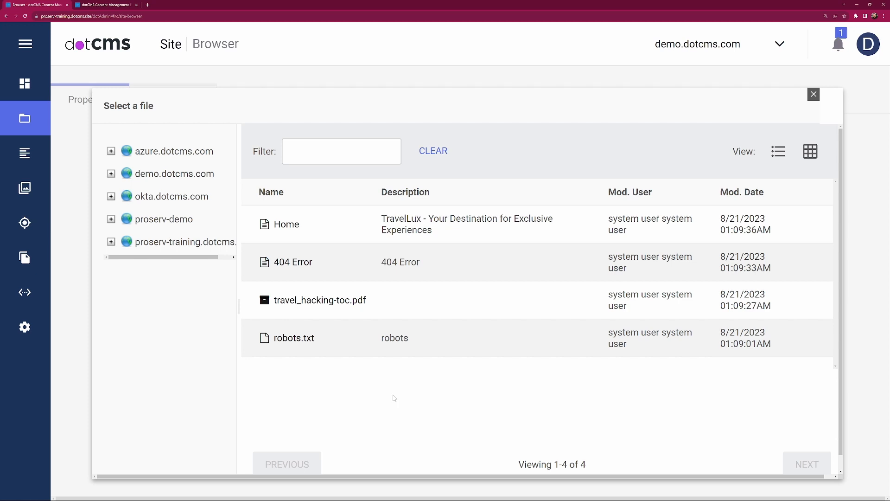
pyautogui.click(111, 174)
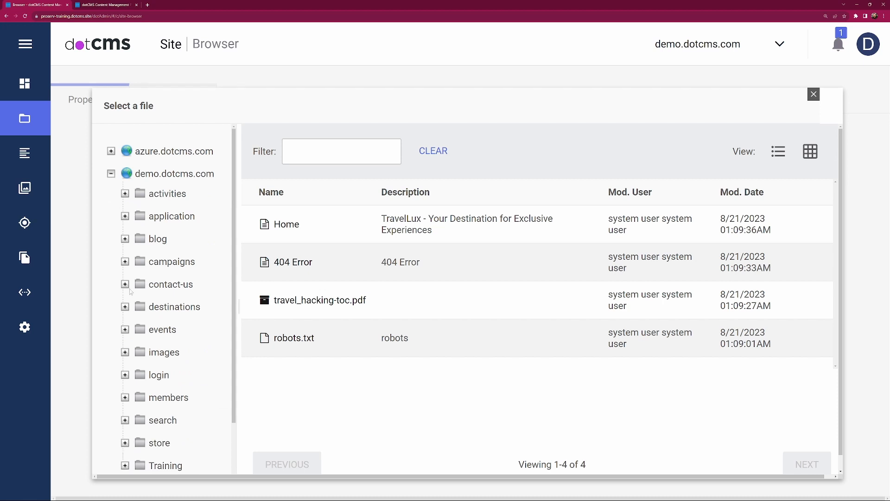
pyautogui.click(160, 286)
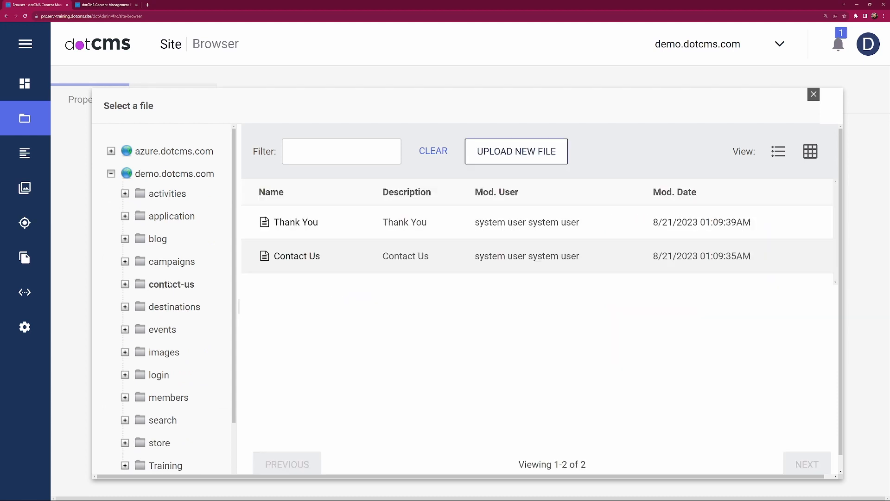
pyautogui.click(293, 257)
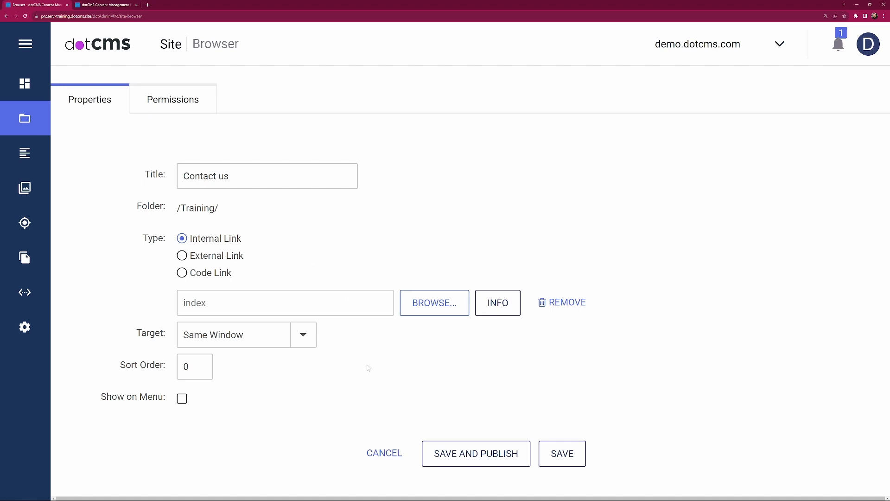
# Step: Review the link's target options, keep Same Window, enable Show on Menu, and save and publish the link
pyautogui.click(305, 342)
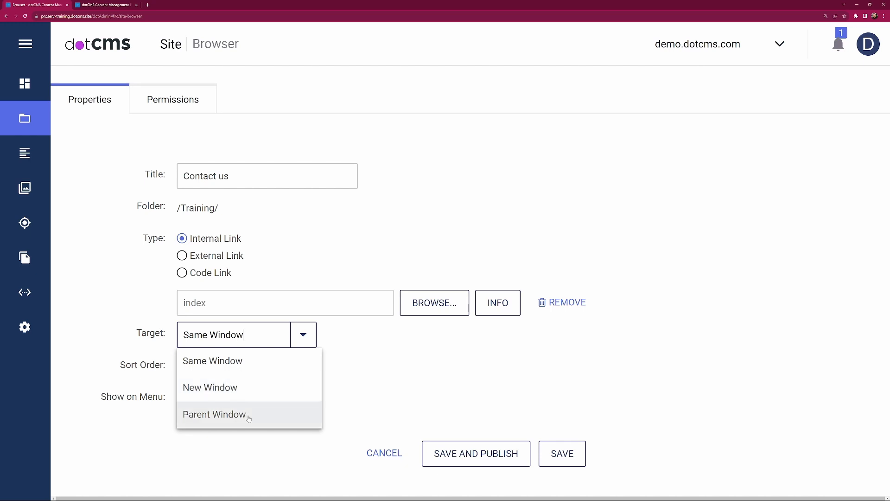
pyautogui.click(305, 335)
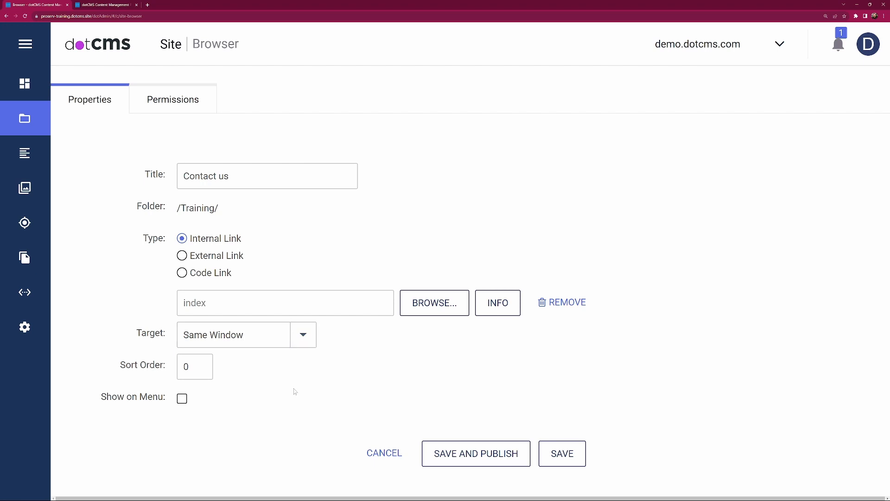
pyautogui.click(207, 373)
pyautogui.click(183, 399)
pyautogui.click(492, 461)
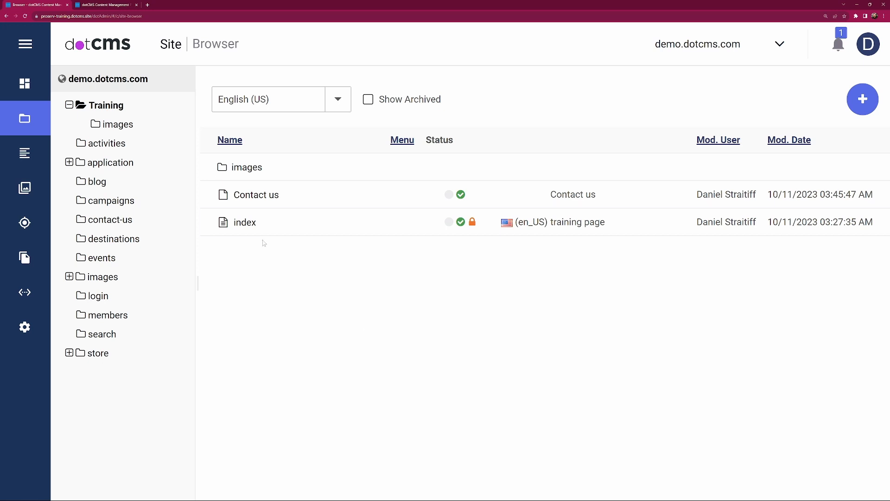
# Step: Preview the site's Home page, follow the Contact us link under the Training menu item, and examine the contact form page
pyautogui.click(92, 81)
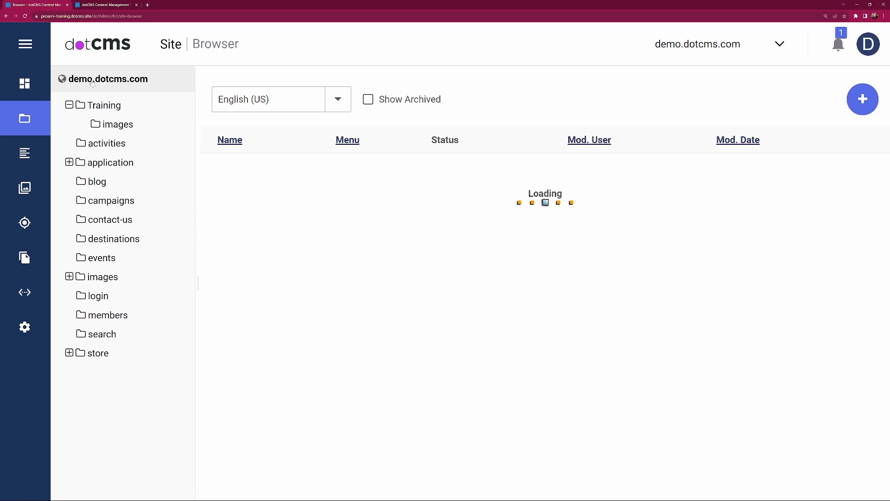
pyautogui.click(243, 223)
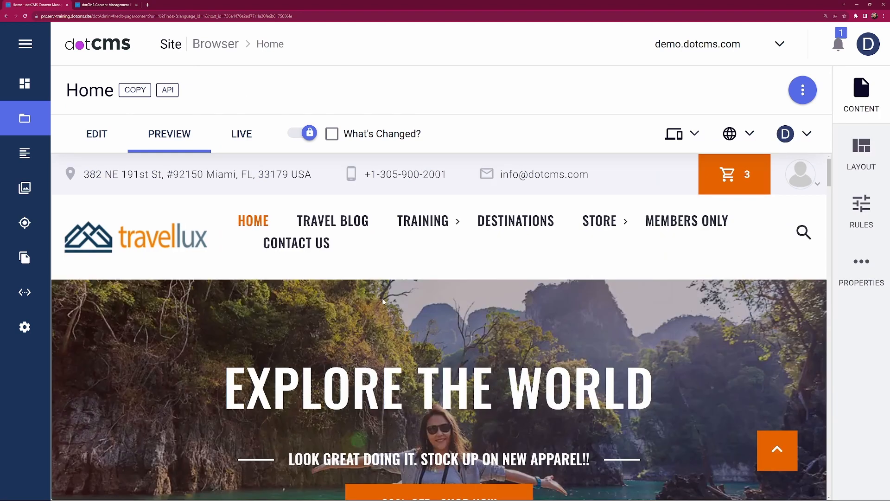
pyautogui.moveTo(422, 221)
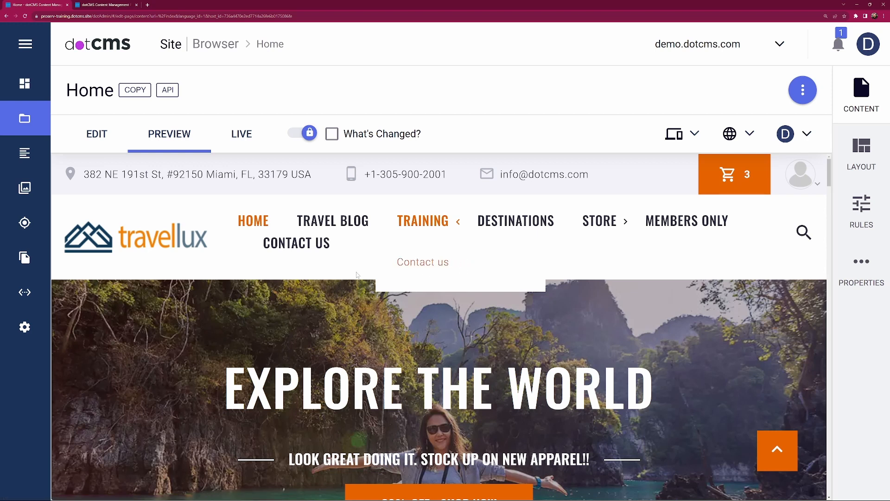
pyautogui.click(406, 274)
pyautogui.scroll(-5, 417, 299)
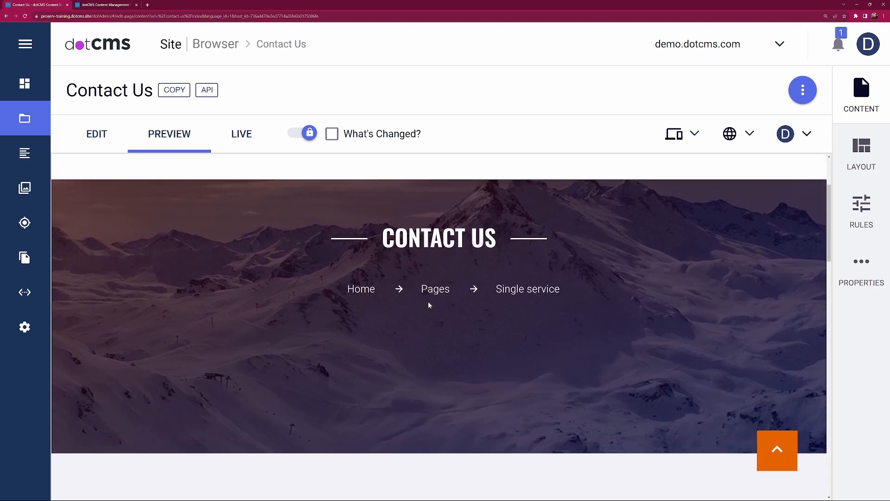
pyautogui.scroll(-4, 429, 305)
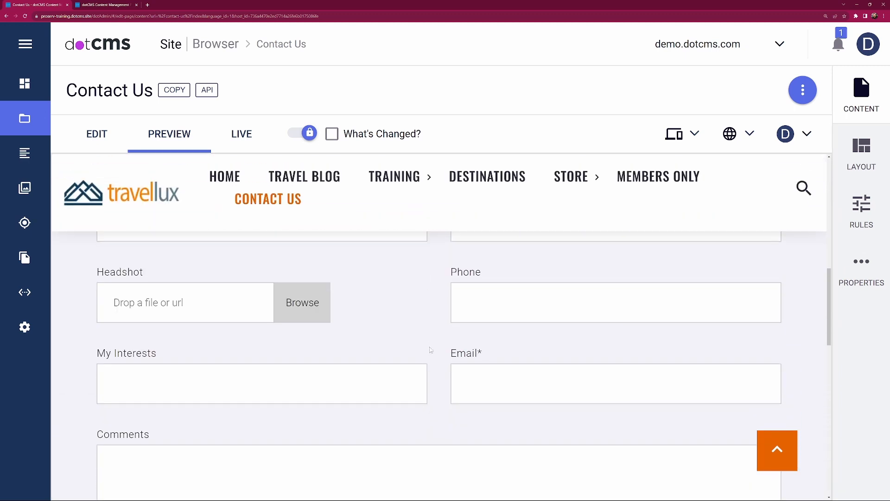
pyautogui.scroll(2, 436, 299)
pyautogui.scroll(-5, 438, 341)
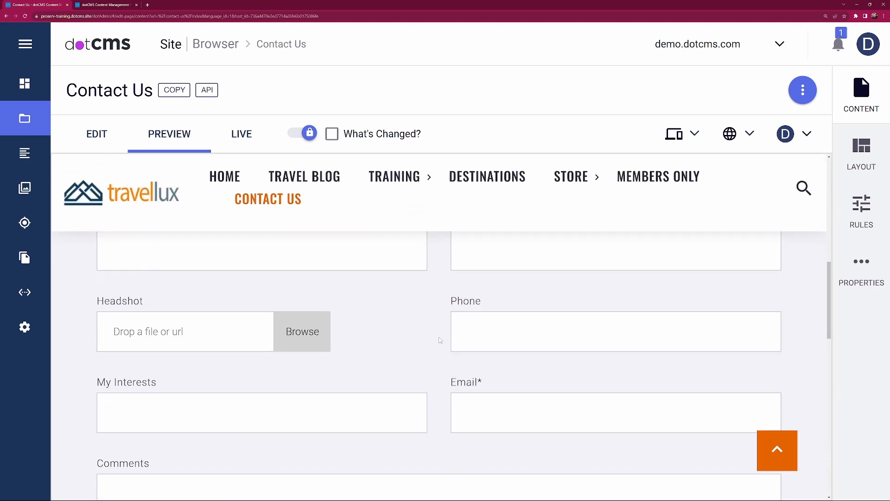
pyautogui.scroll(-2, 437, 341)
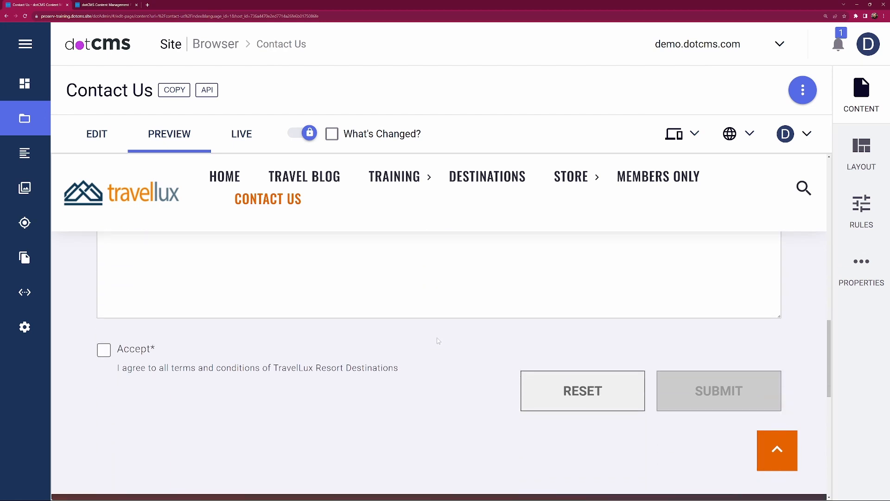